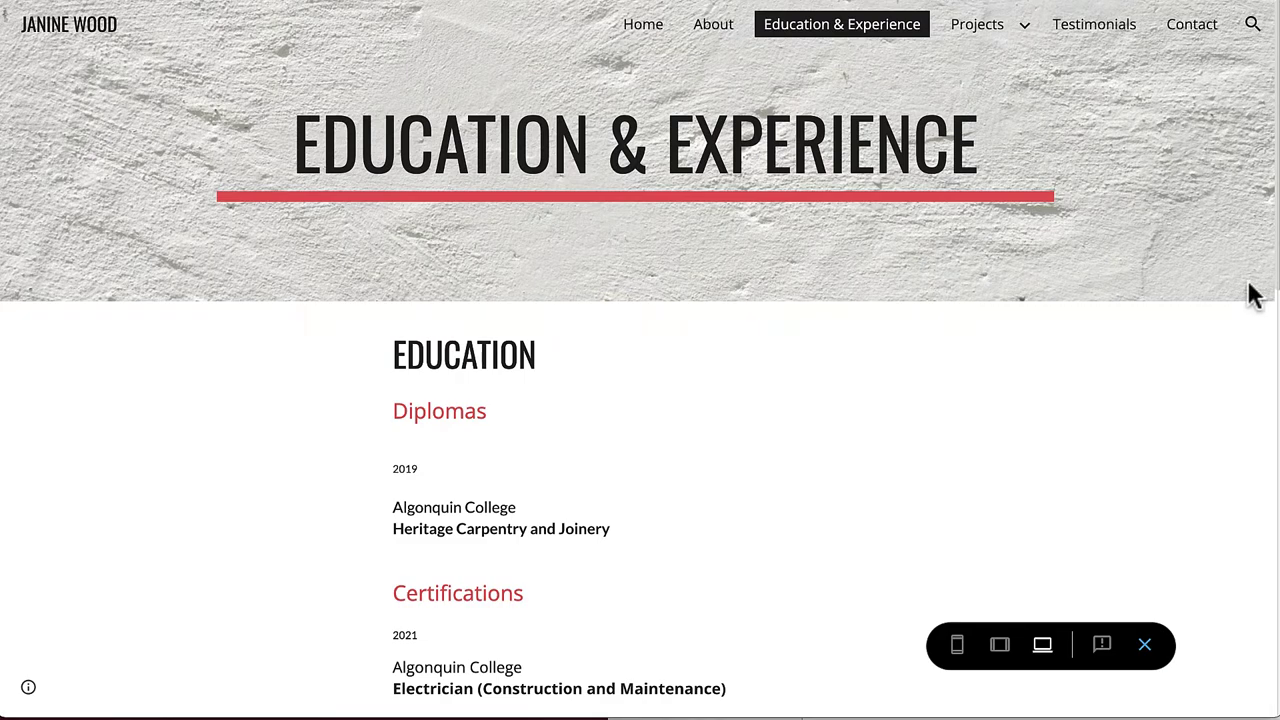
Look through the Education & Experience page in the preview from top to bottom and exit the preview
scroll(1240, 294, down, 8)
scroll(1240, 296, down, 3)
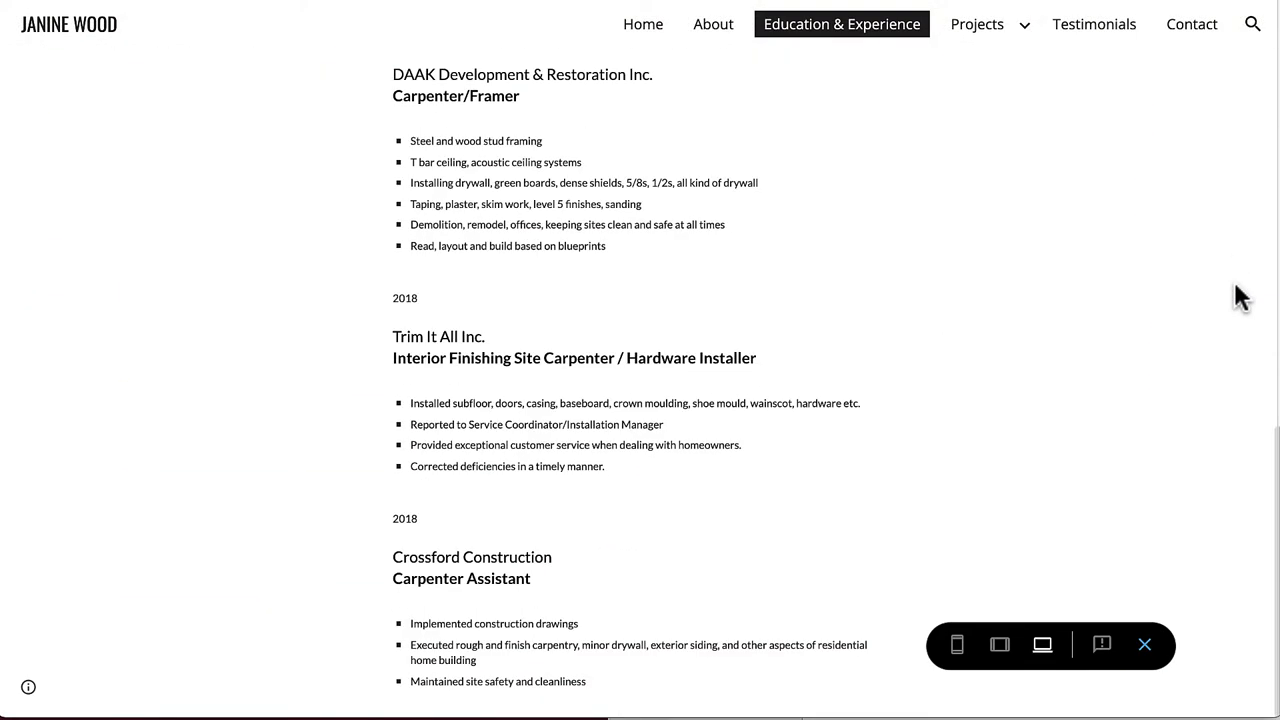
scroll(1240, 296, up, 10)
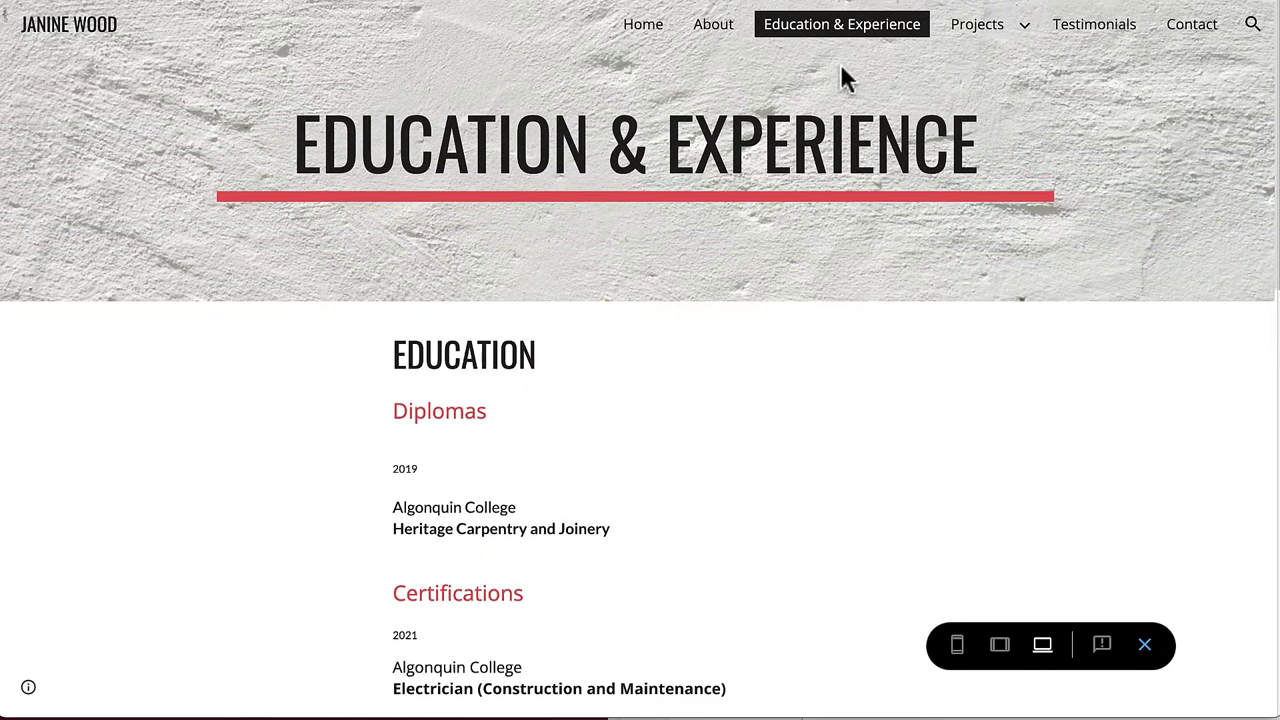
key(Escape)
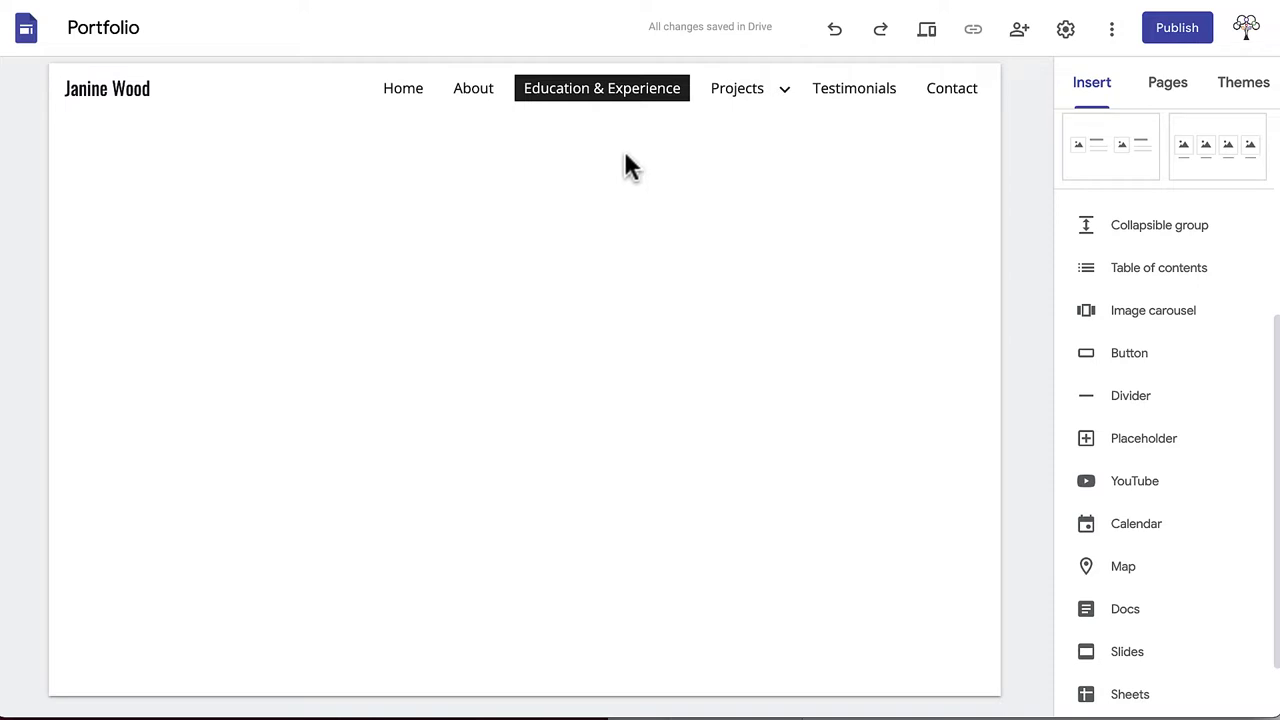
Add a header to the empty Education & Experience page
mouse_move(618, 100)
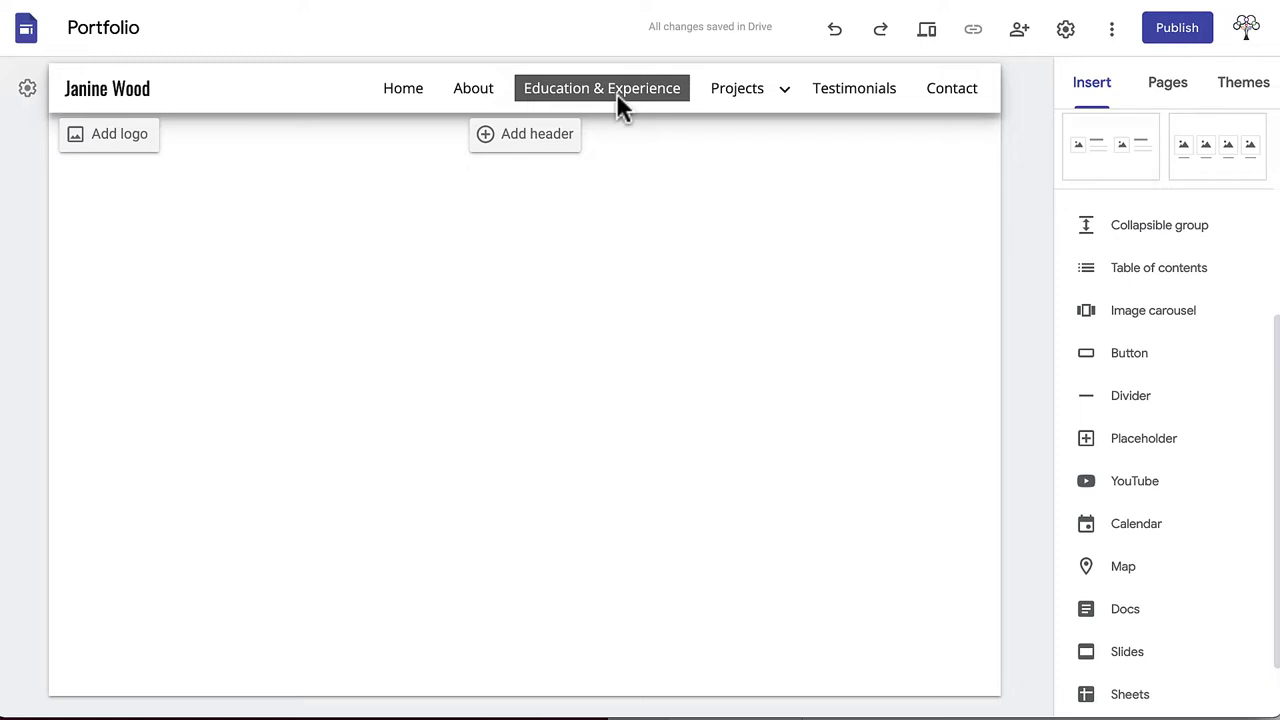
click(515, 137)
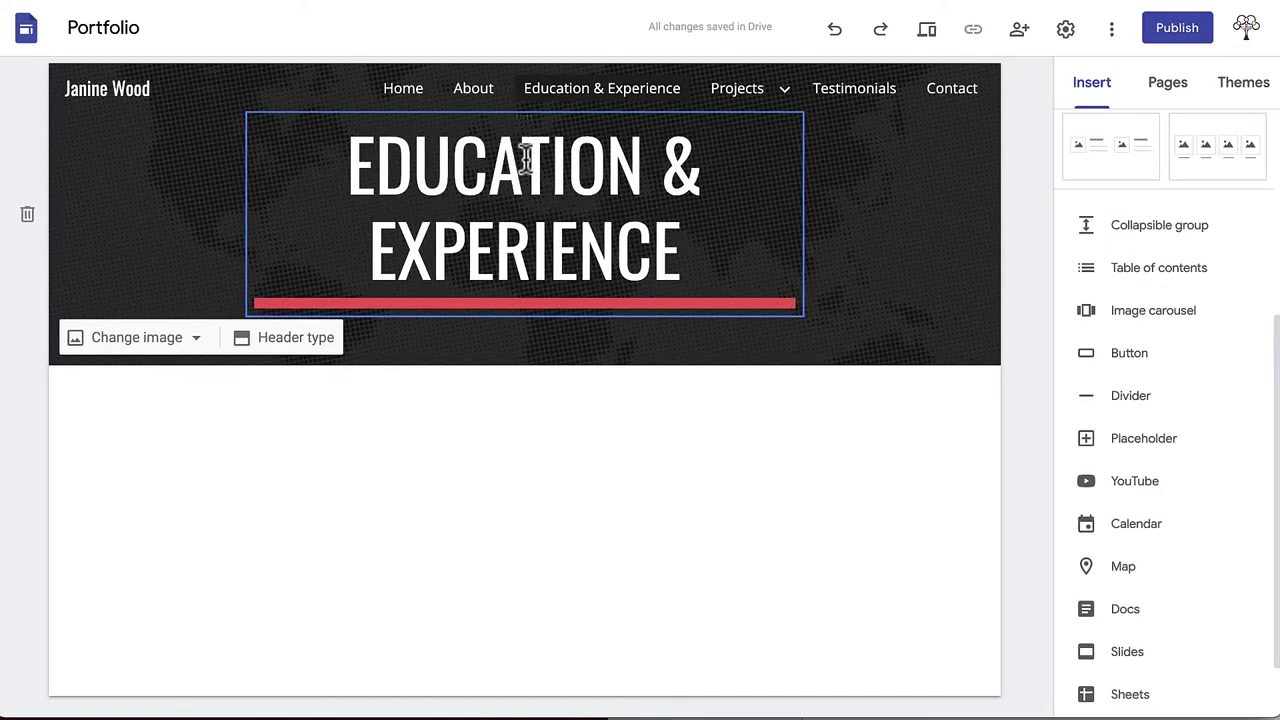
click(452, 249)
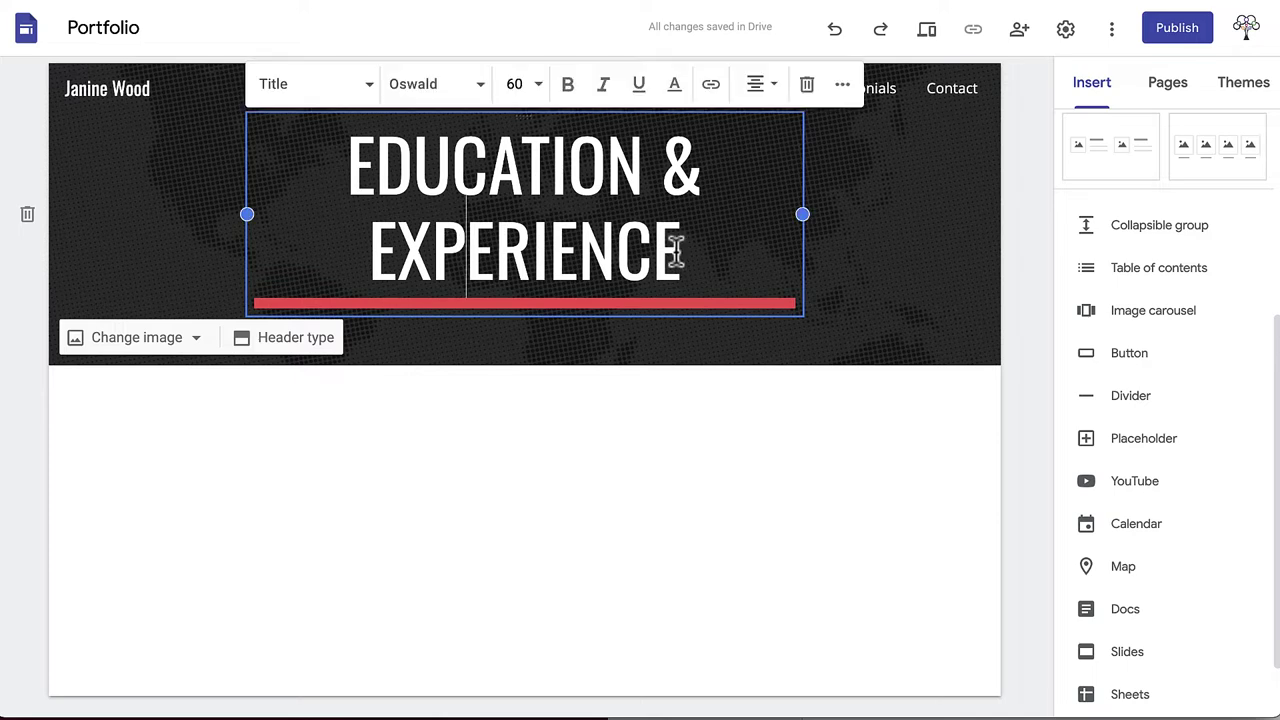
drag(677, 249, 344, 246)
click(834, 253)
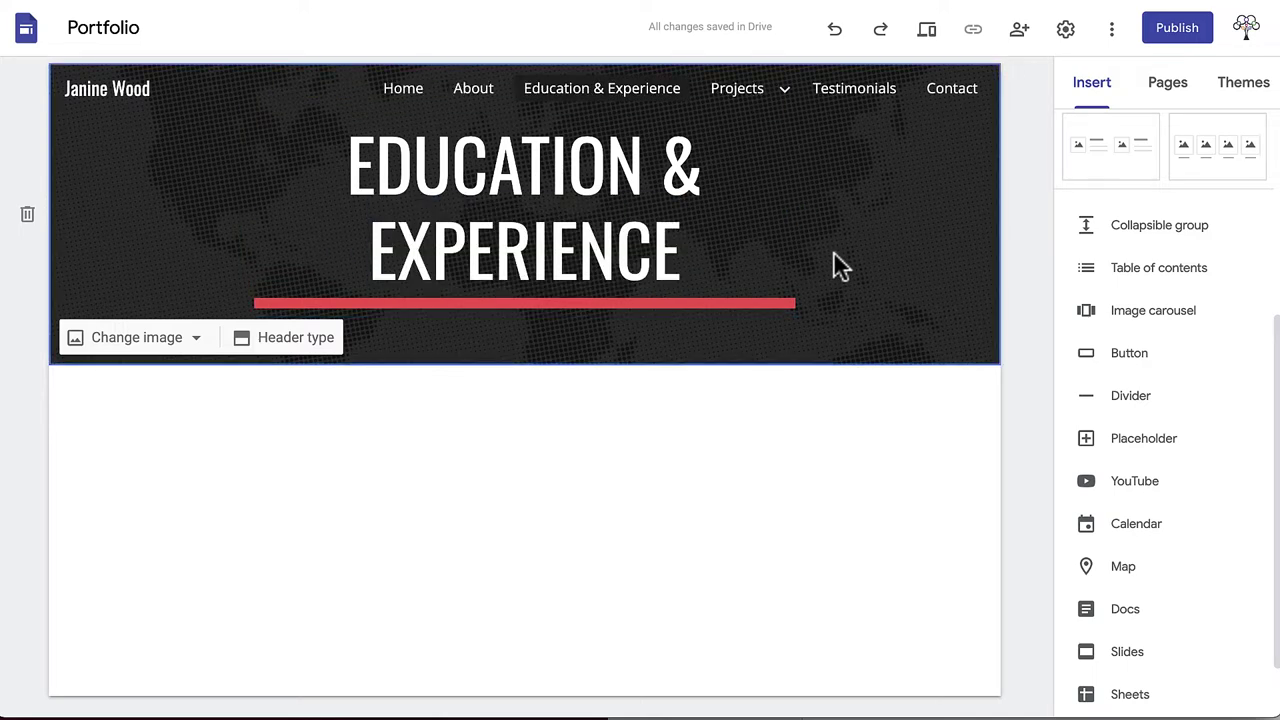
Try the Cover, Large banner and Title only header types, and return the header to Banner
click(270, 345)
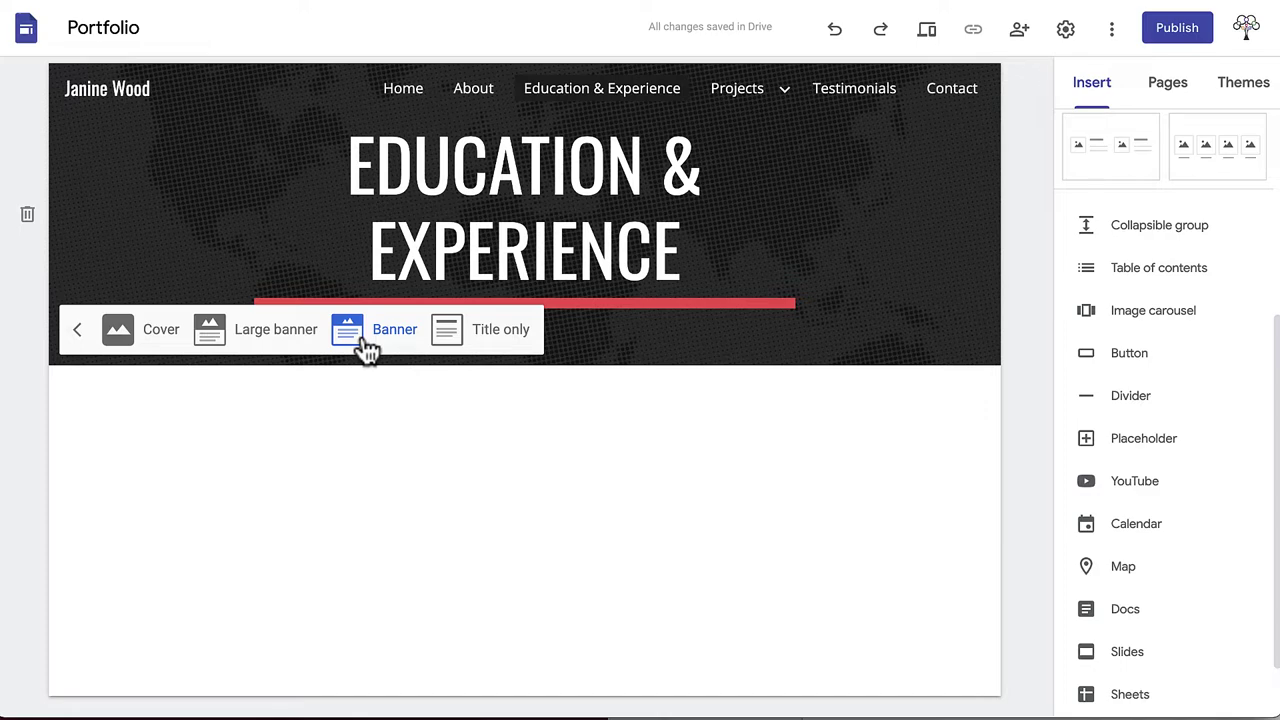
click(137, 335)
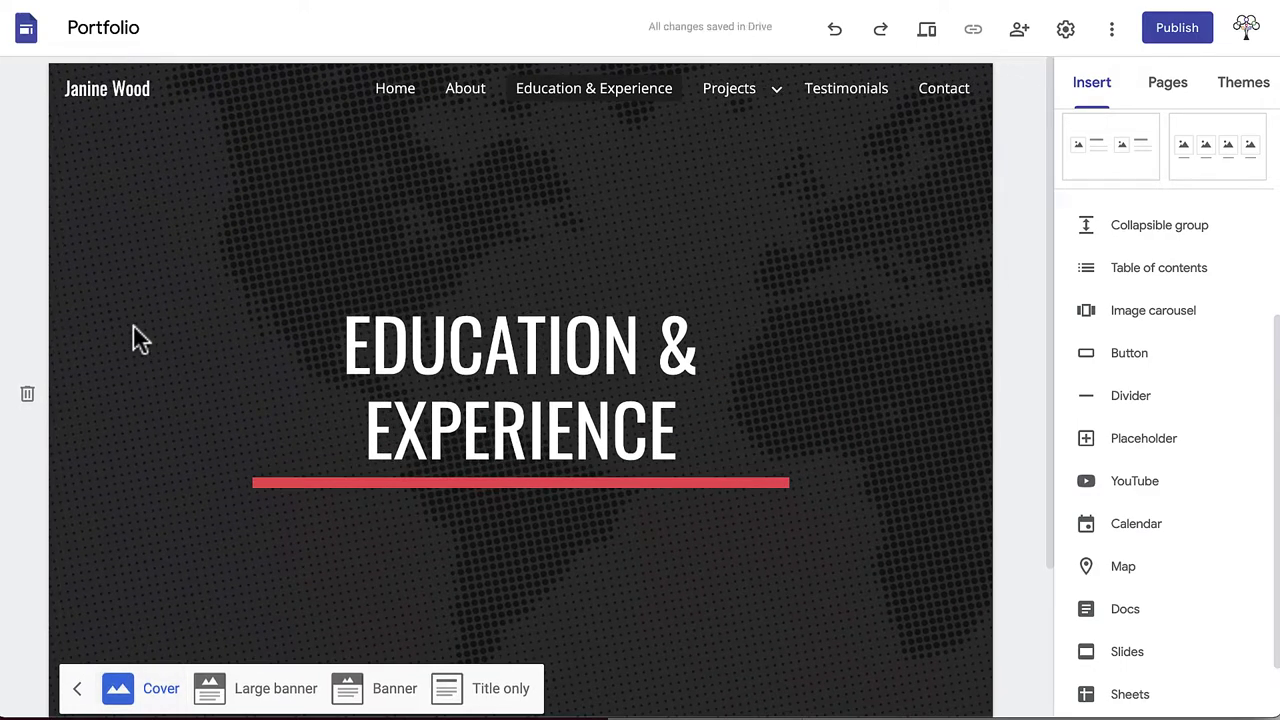
click(214, 688)
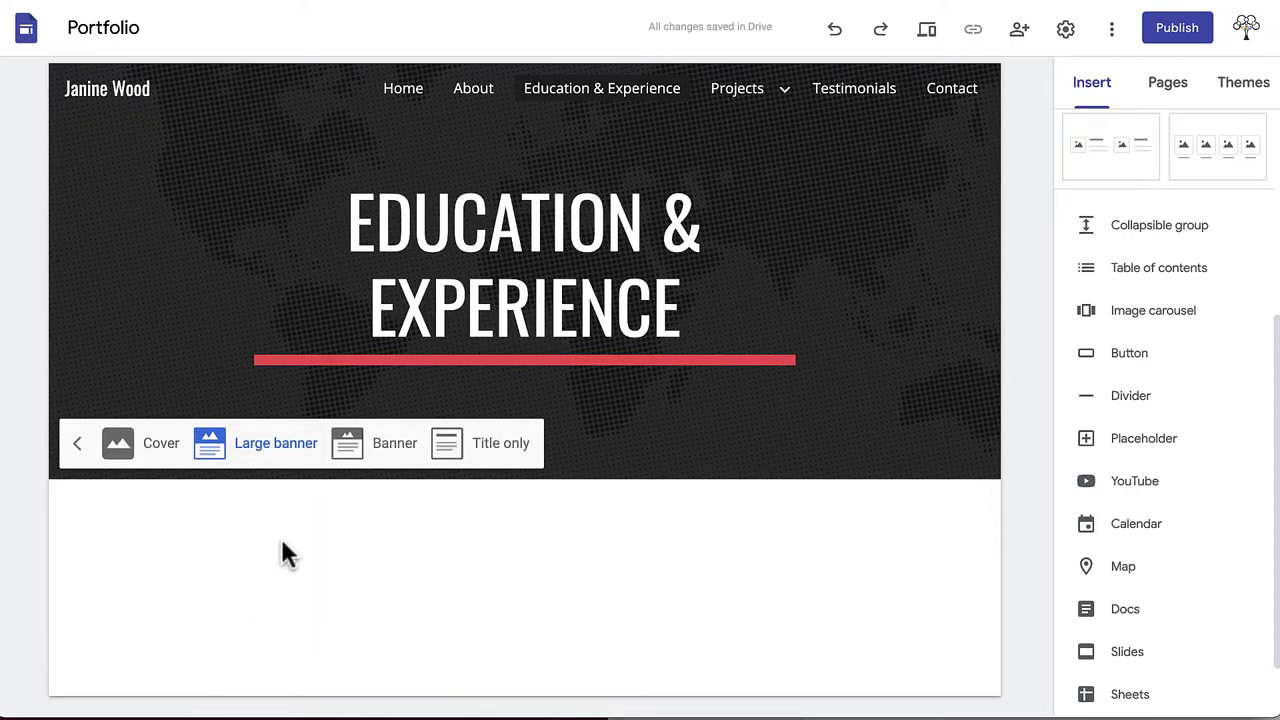
click(478, 446)
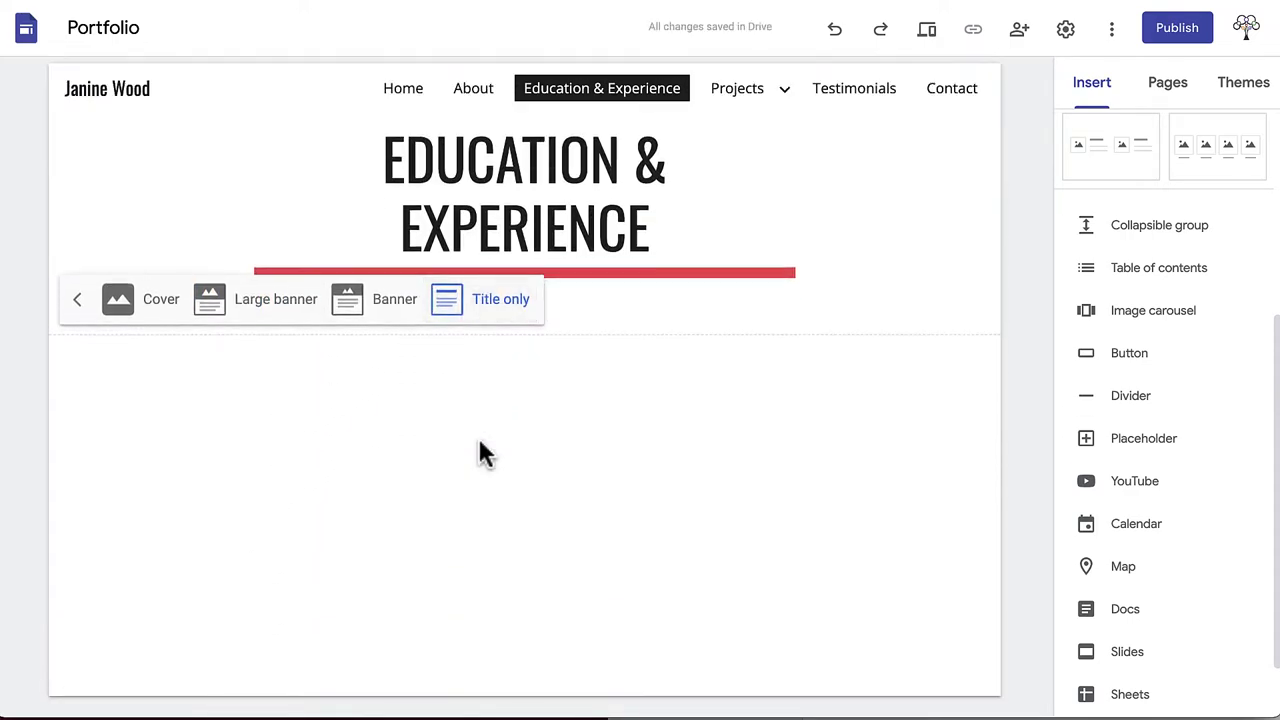
click(388, 302)
click(182, 217)
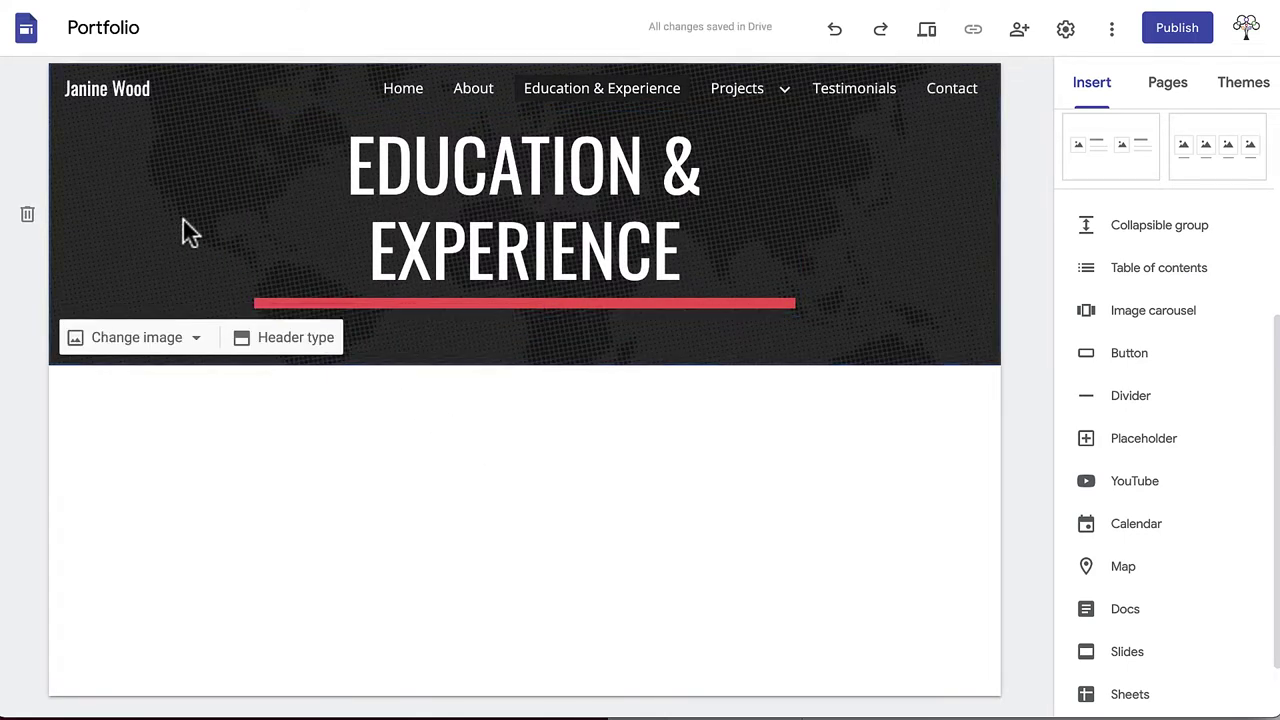
Upload plaster.jpg as the background image of the Education & Experience header
click(197, 342)
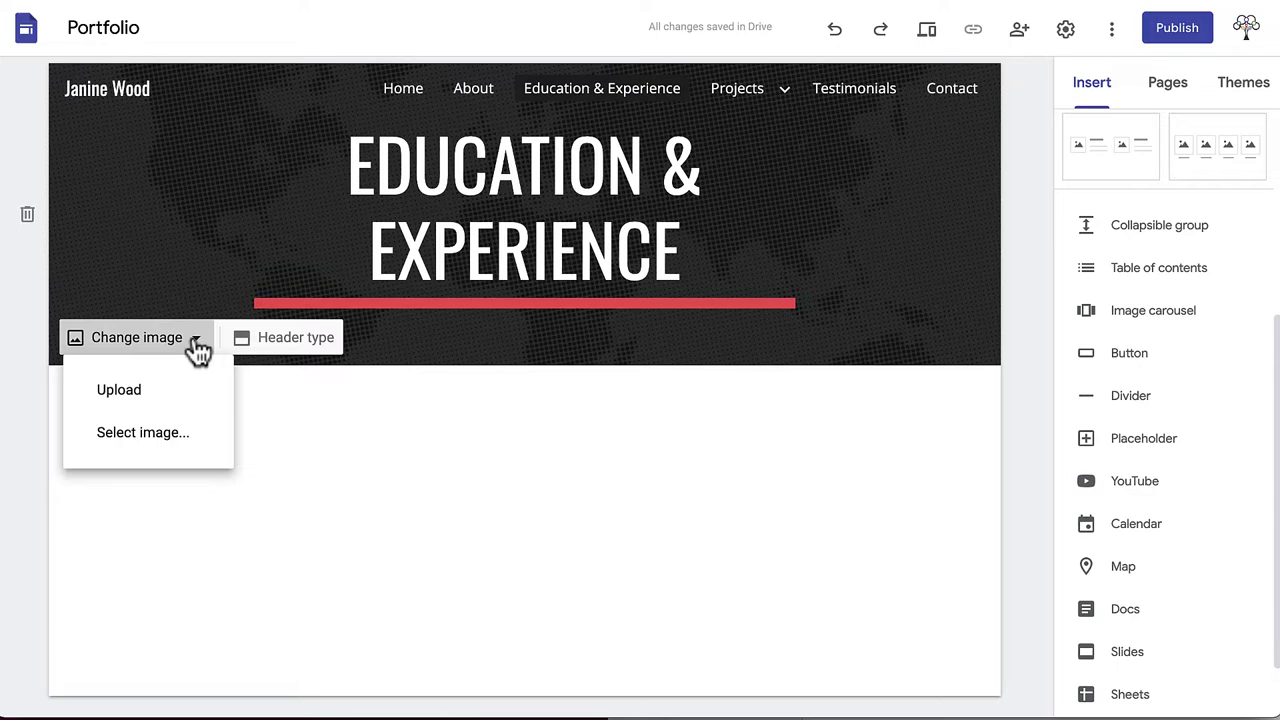
click(172, 388)
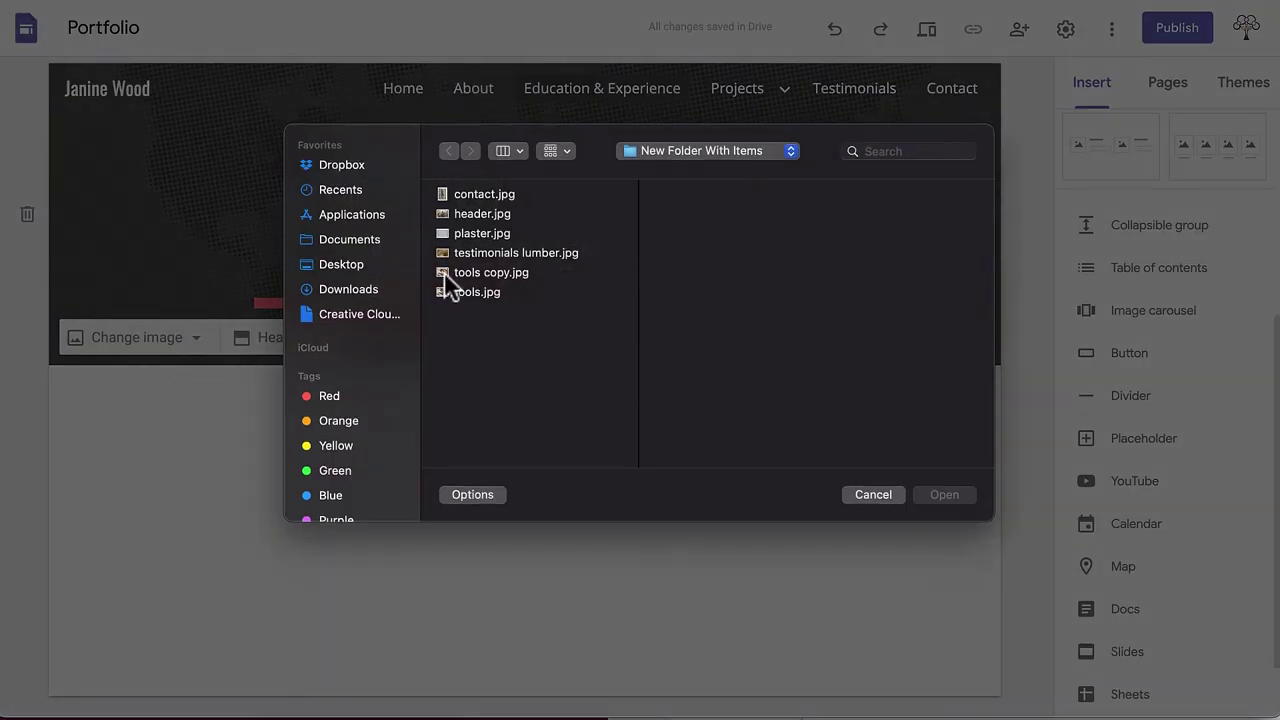
click(474, 232)
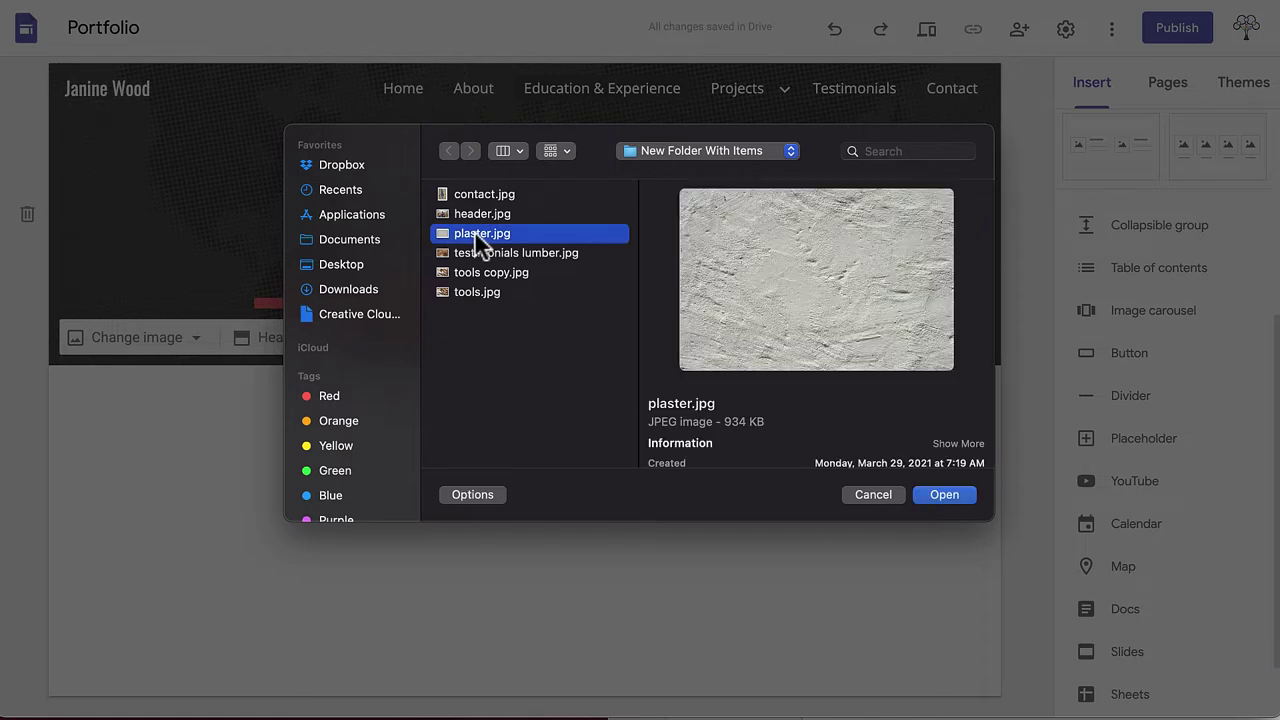
double_click(493, 232)
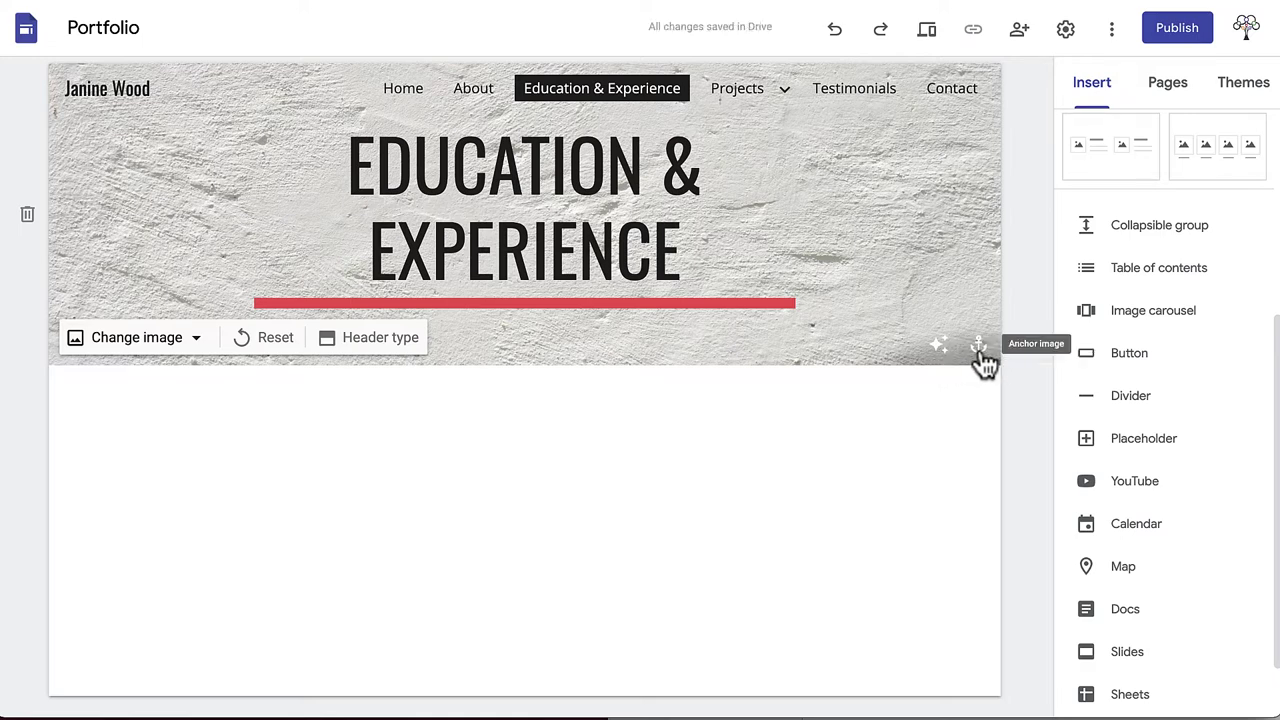
Compare the header image with and without the readability adjustment, leaving the adjustment on
click(936, 352)
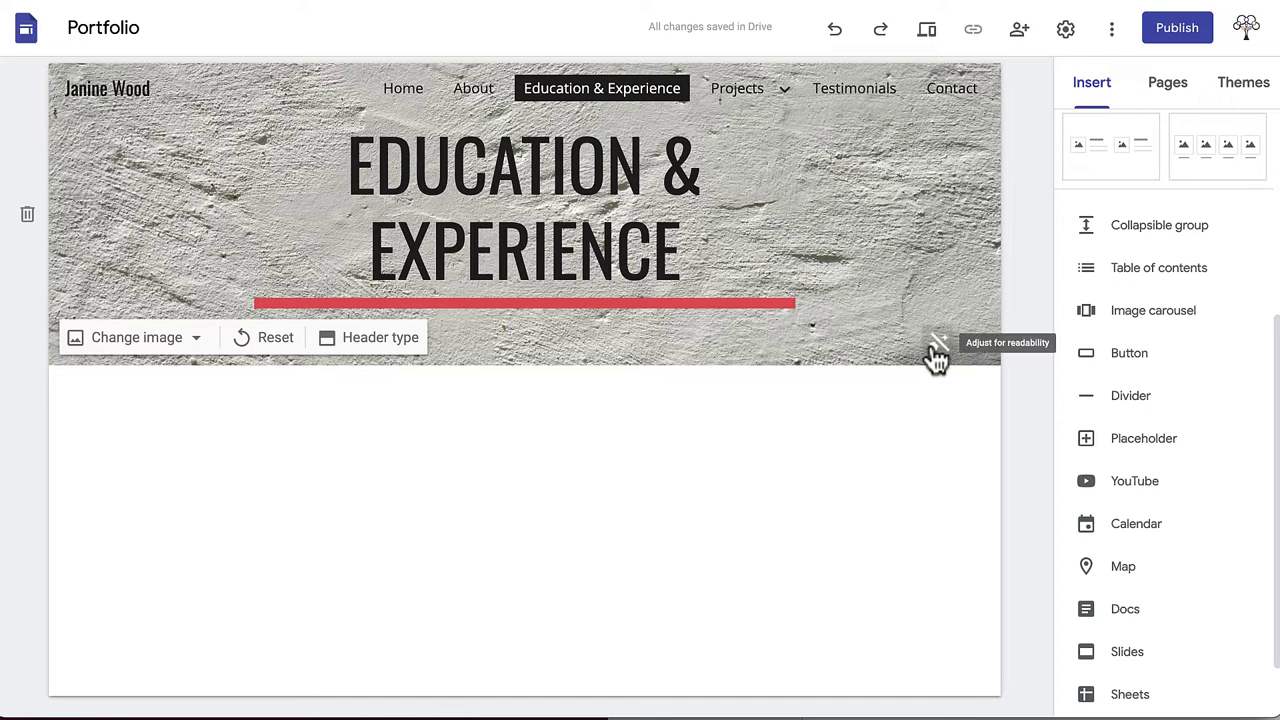
click(936, 352)
click(936, 352)
click(936, 352)
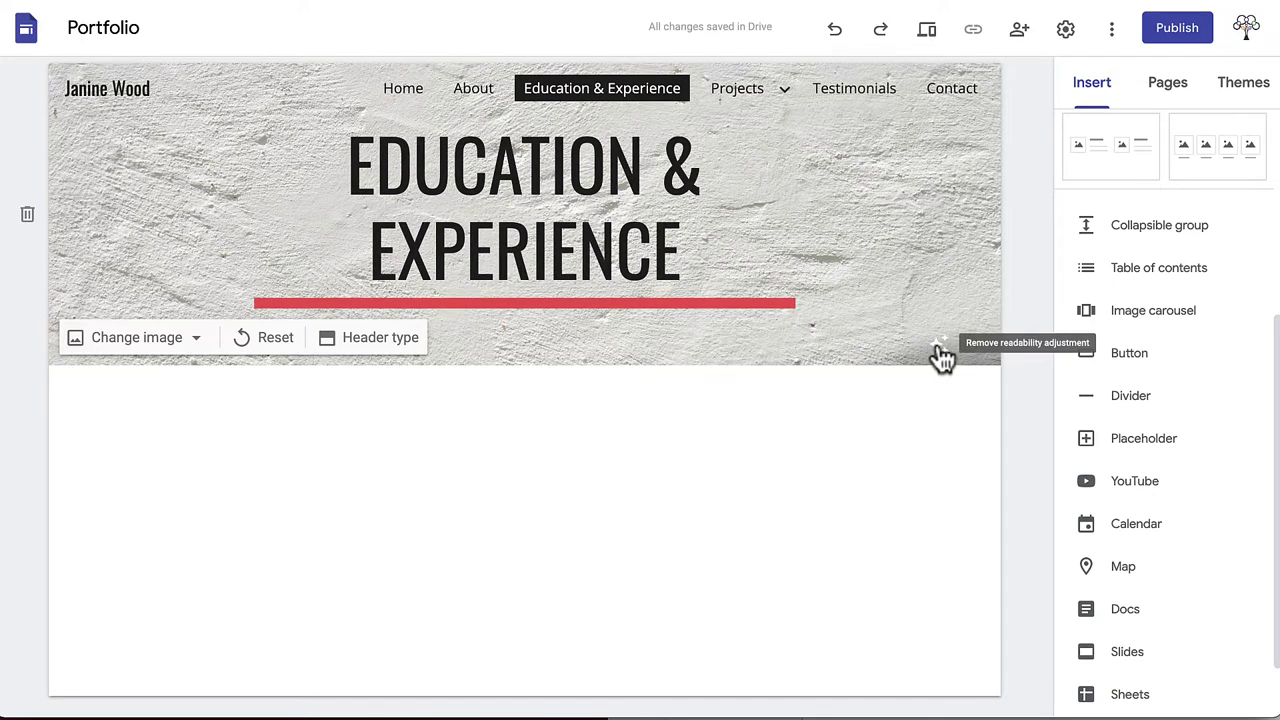
click(944, 355)
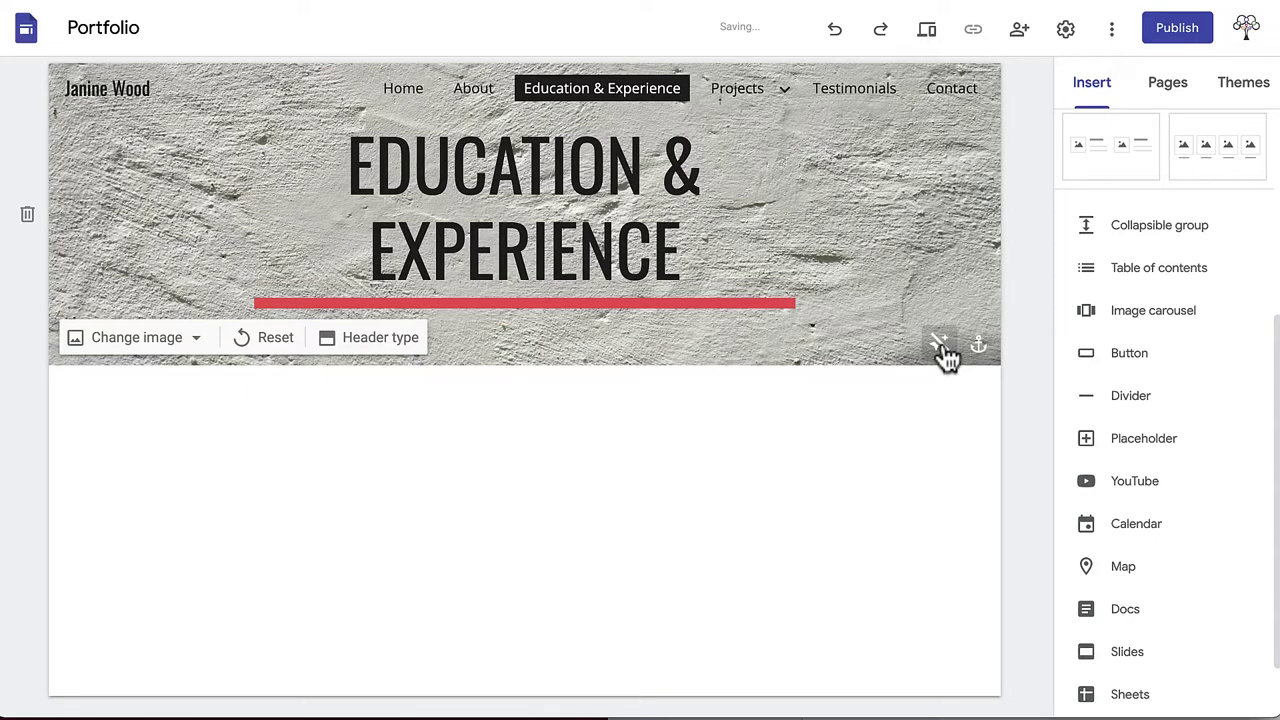
click(944, 355)
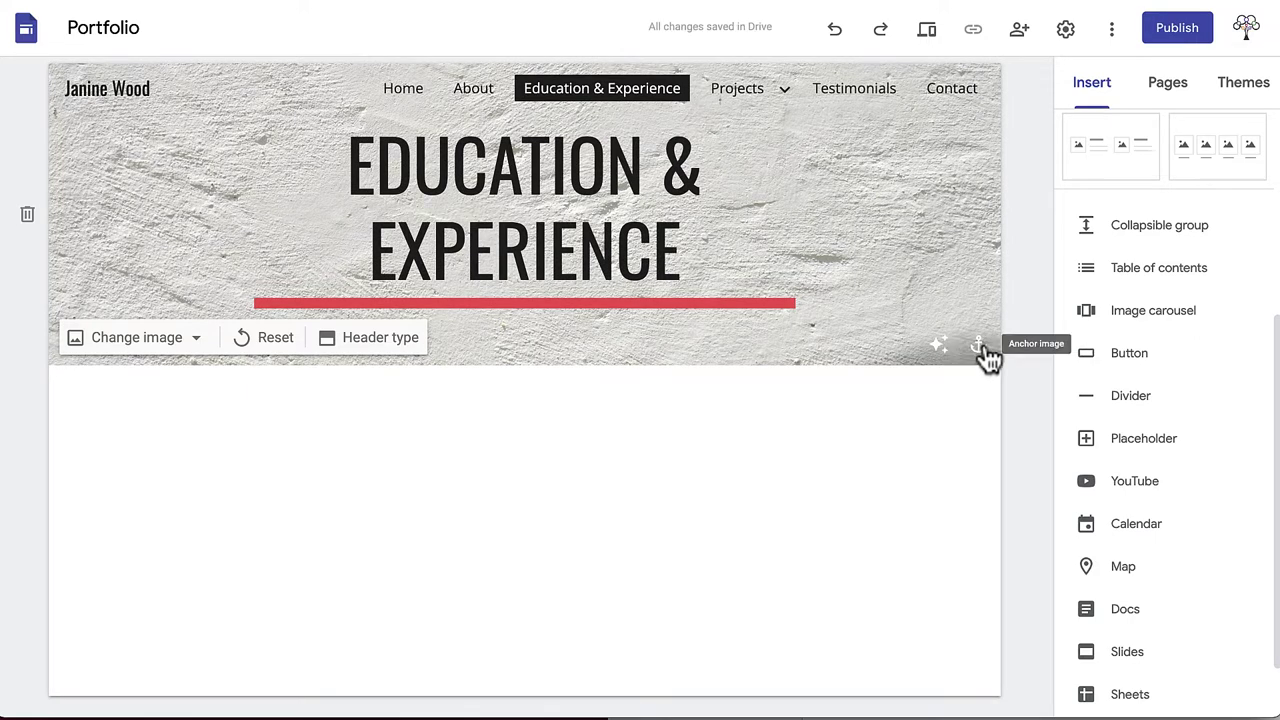
Try anchoring the header image to its top, bottom, left and right, and return the anchor to Center
click(980, 348)
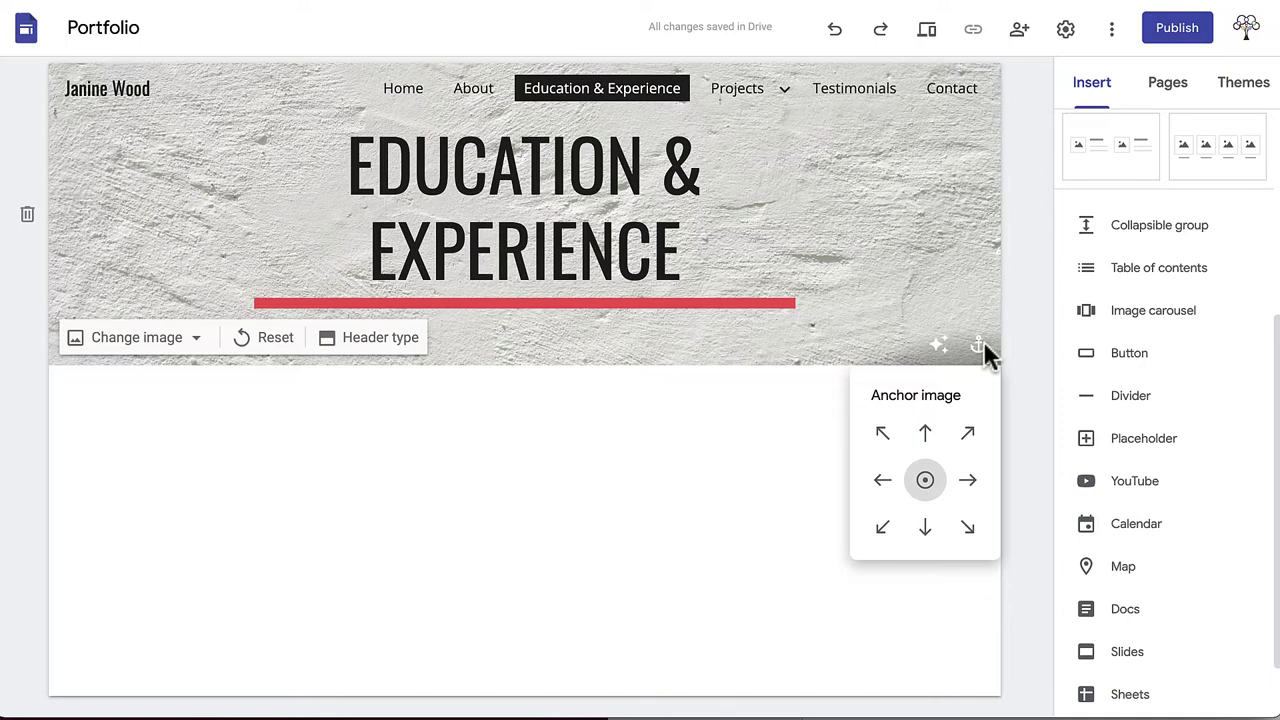
click(925, 432)
click(925, 527)
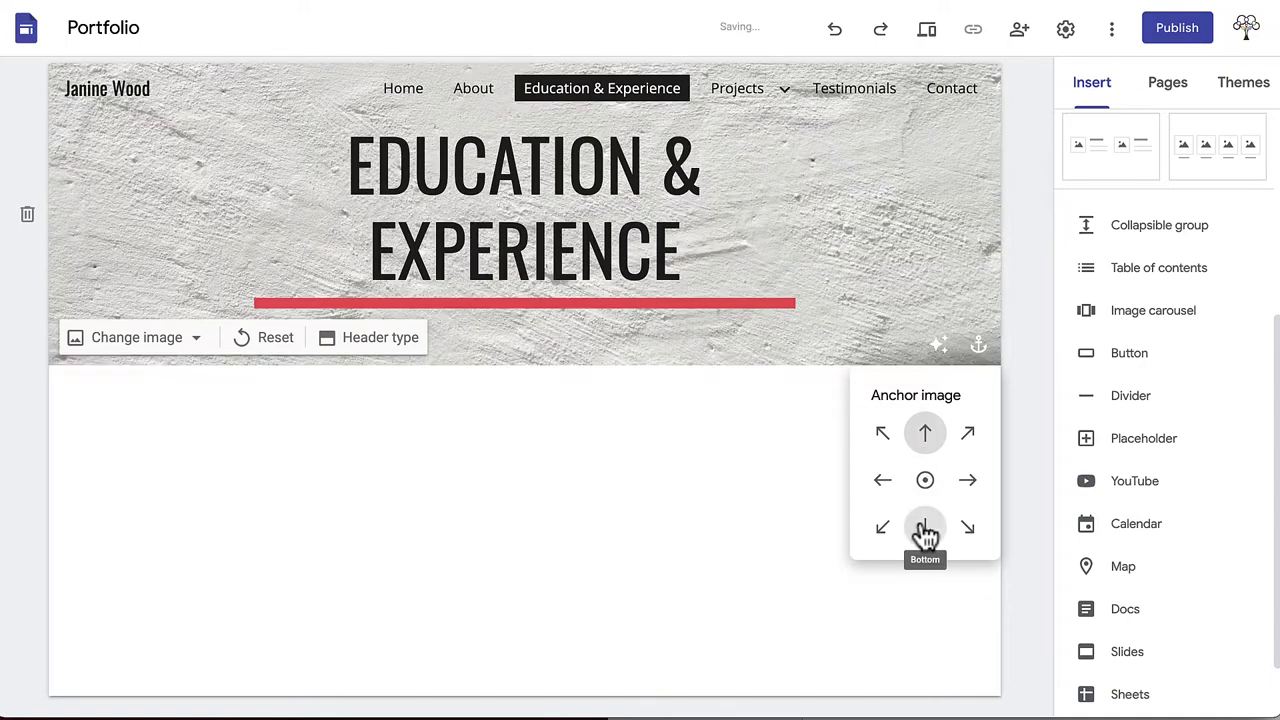
click(883, 482)
click(970, 482)
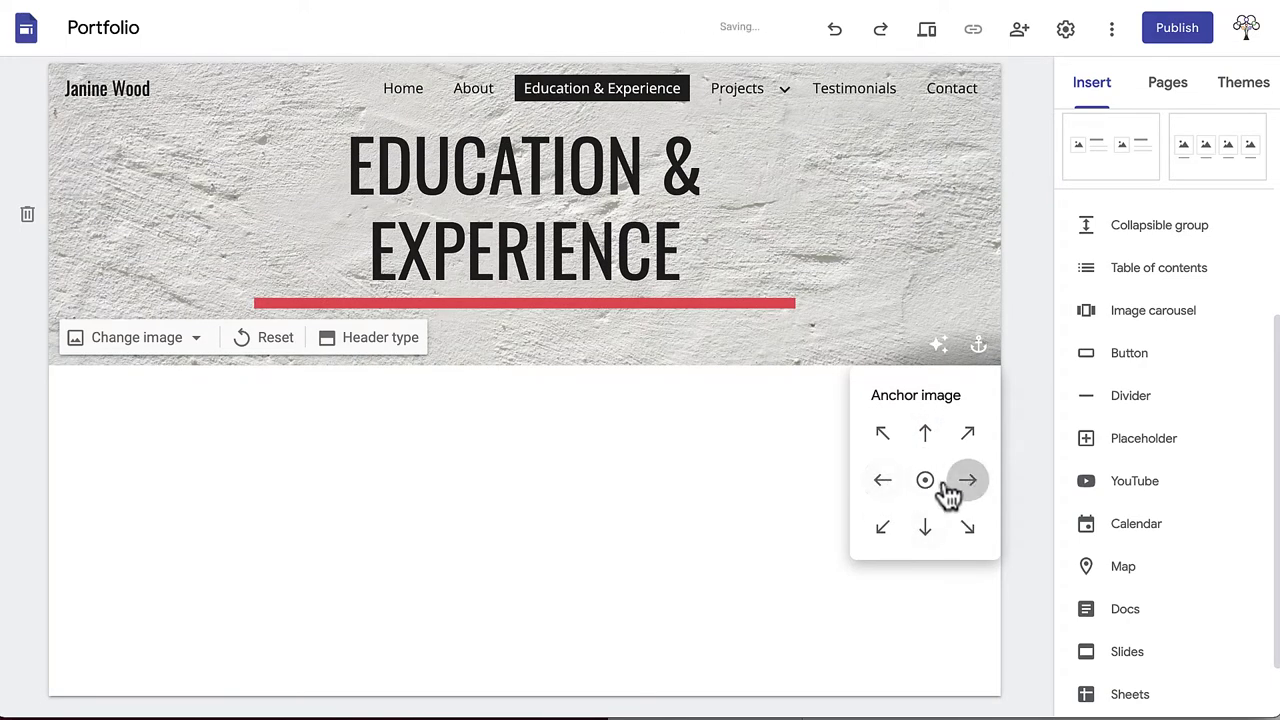
click(925, 482)
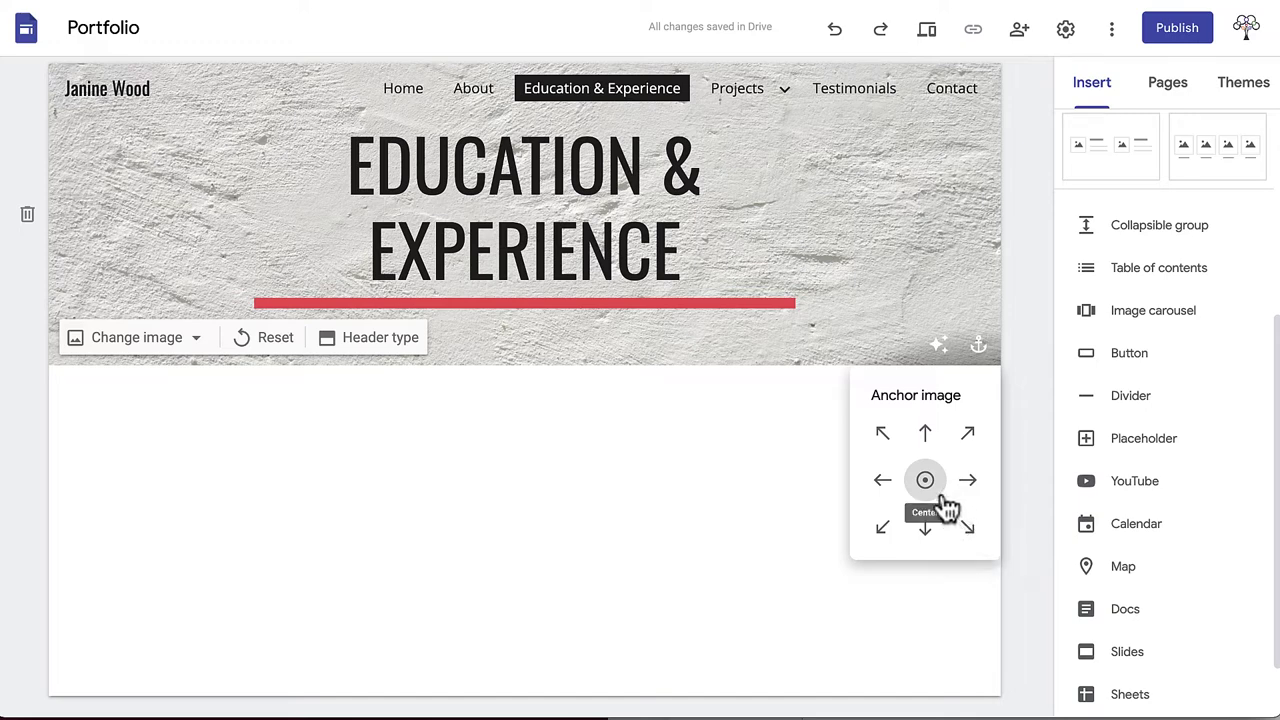
click(719, 461)
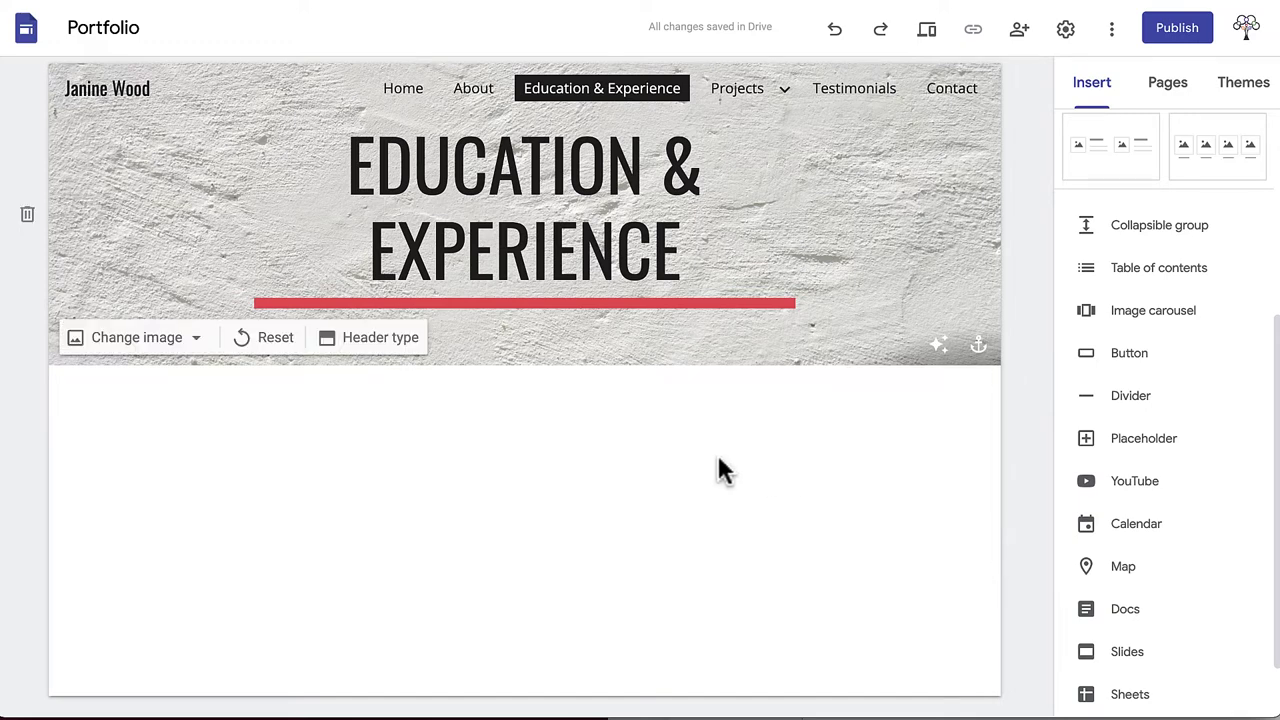
Insert a text box below the header with the text EDUCATION in the Heading style
scroll(1137, 285, up, 4)
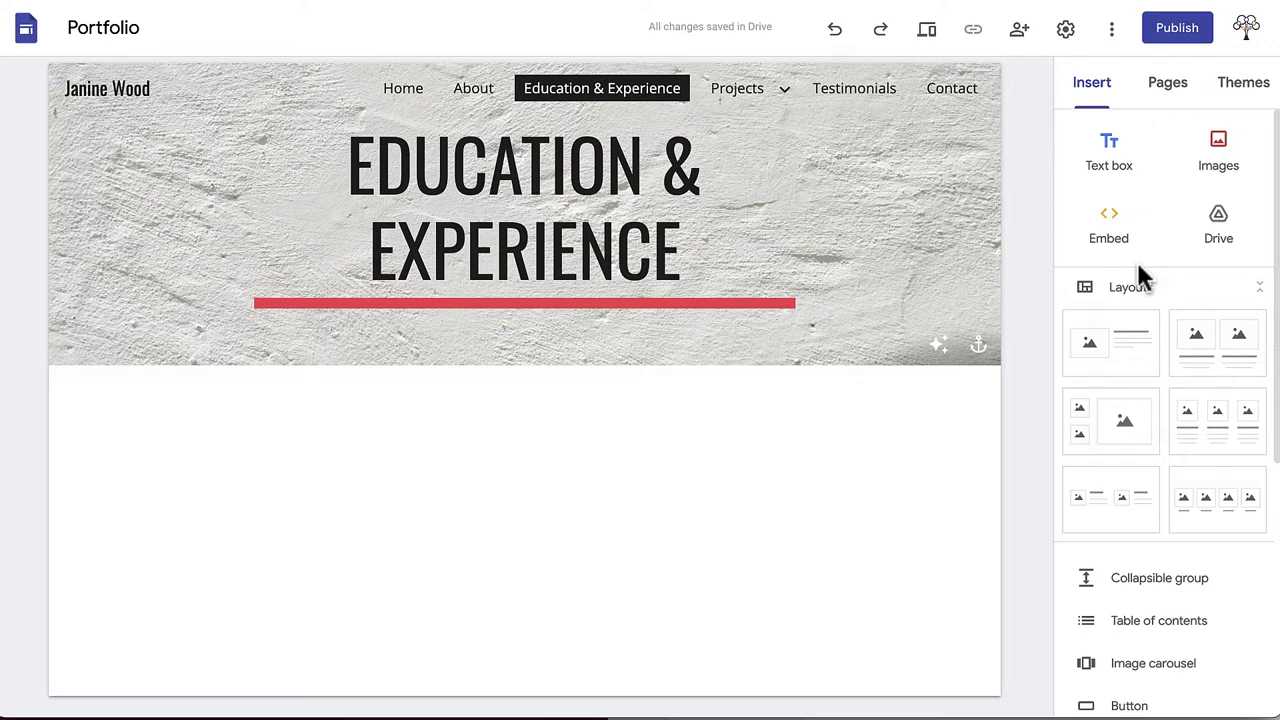
click(1121, 168)
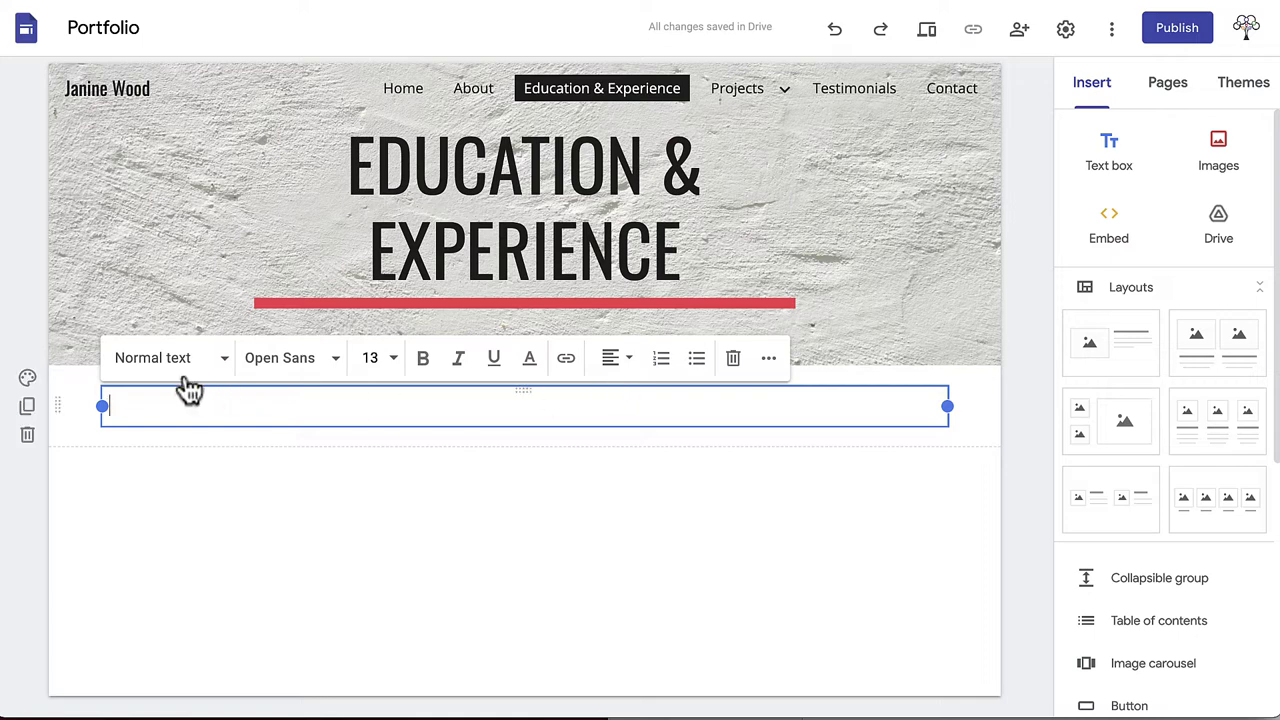
click(185, 380)
click(185, 448)
text(EDUCATION)
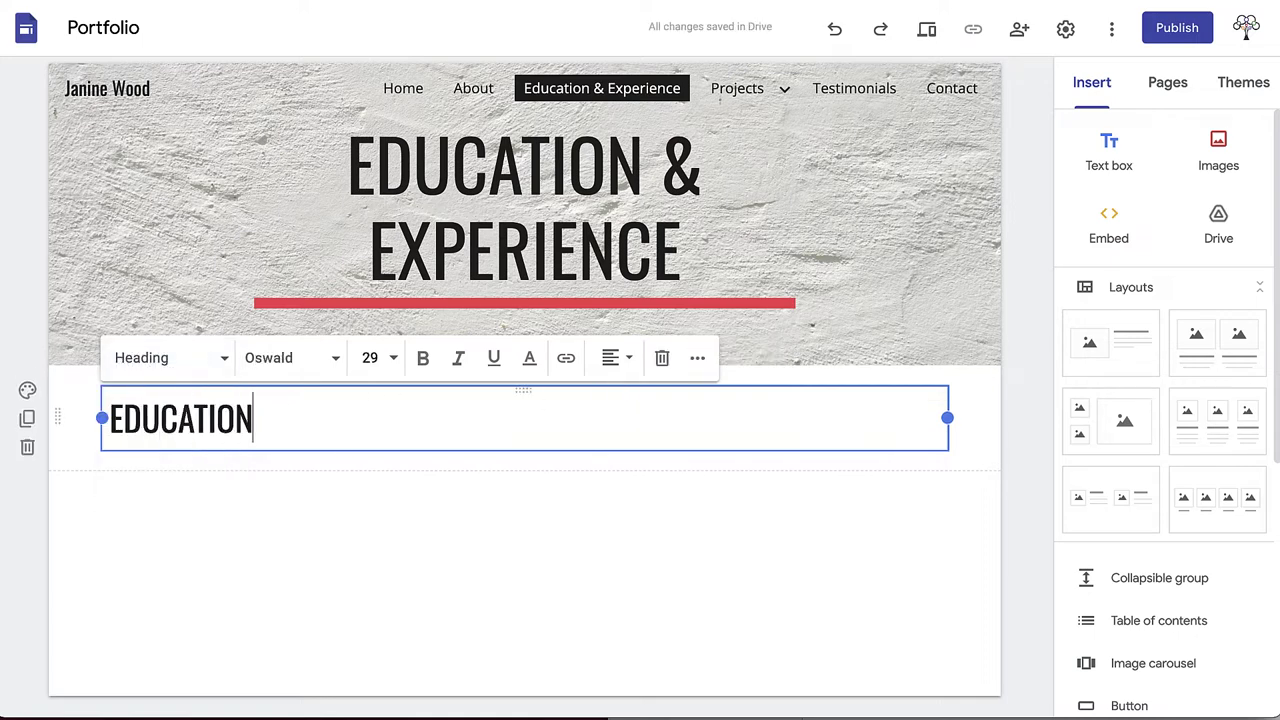
Insert a second text box below EDUCATION with the text Diplomas in the Subheading style
click(1105, 170)
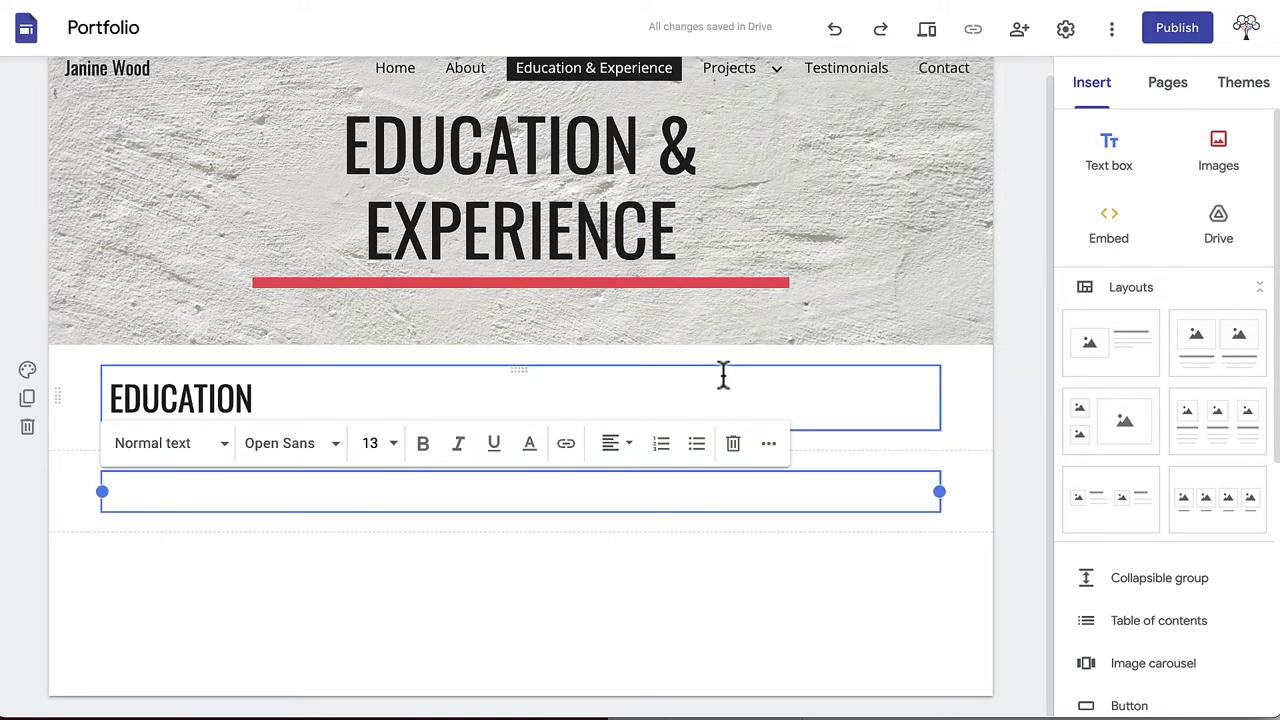
click(218, 460)
click(194, 571)
text(Di)
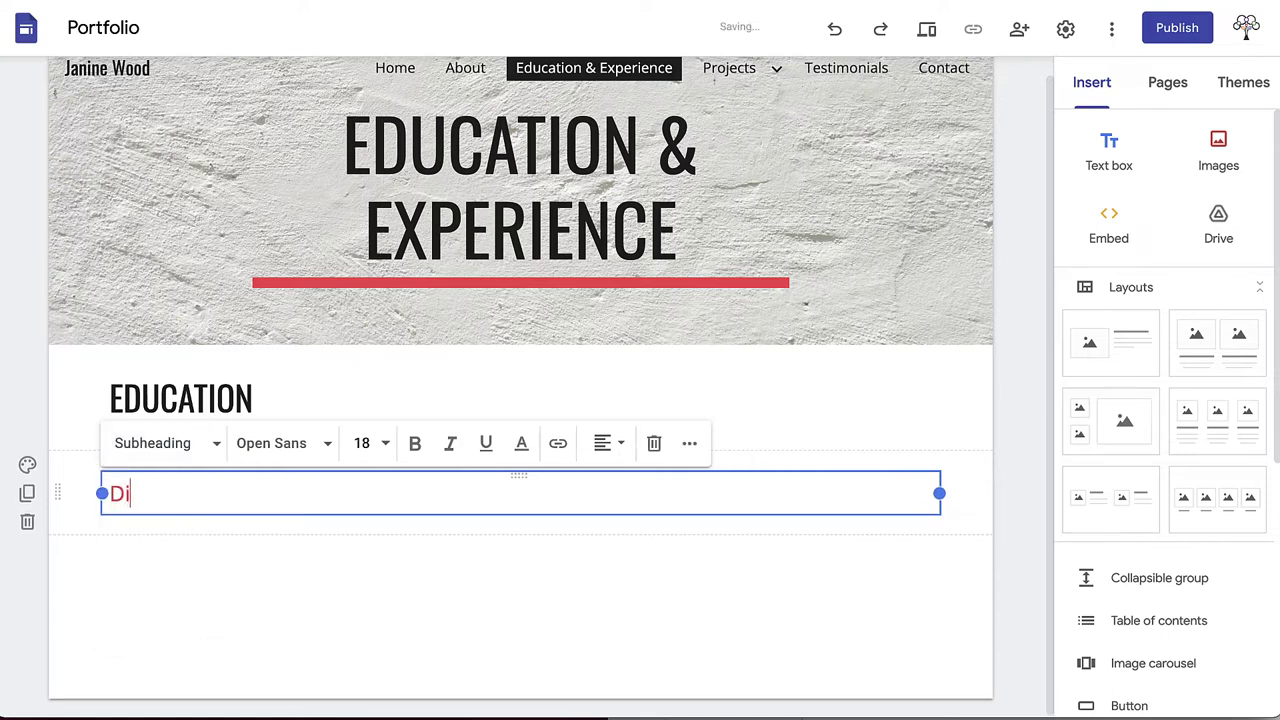
text(plomas)
Add a Certifications line in the Subheading style below Diplomas in the same text box
key(Return)
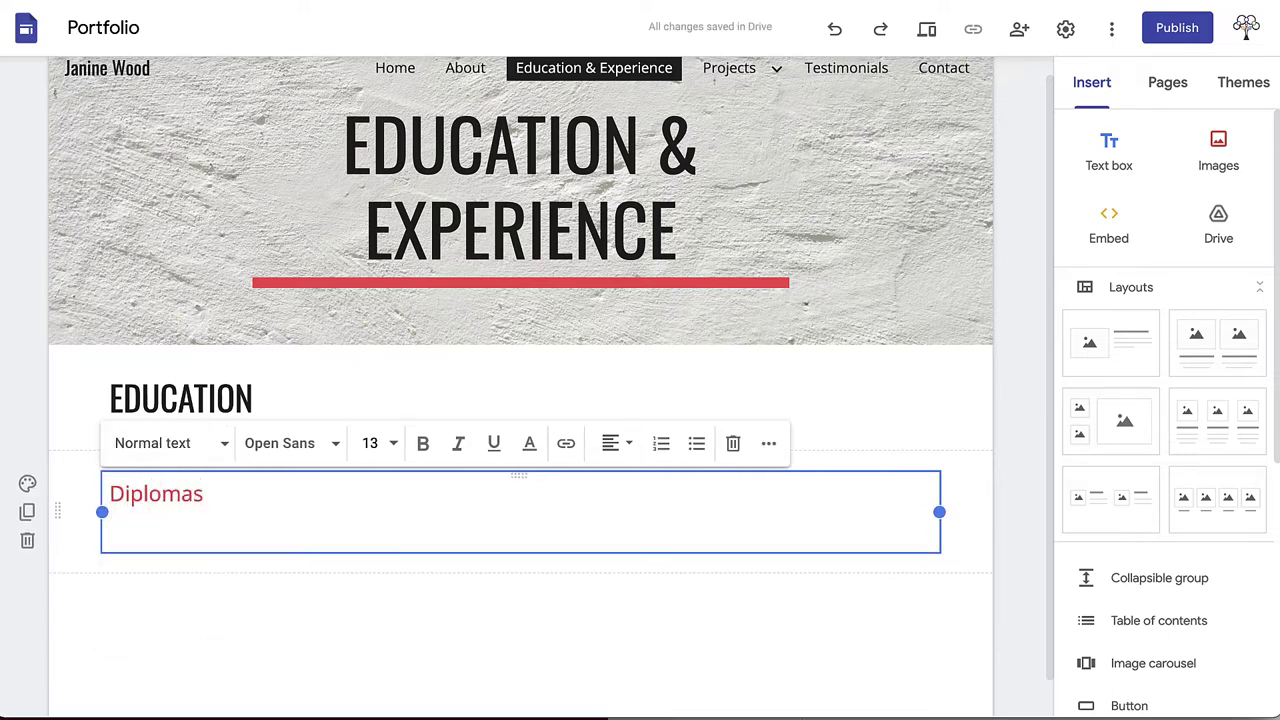
click(215, 450)
click(183, 575)
text(Ce)
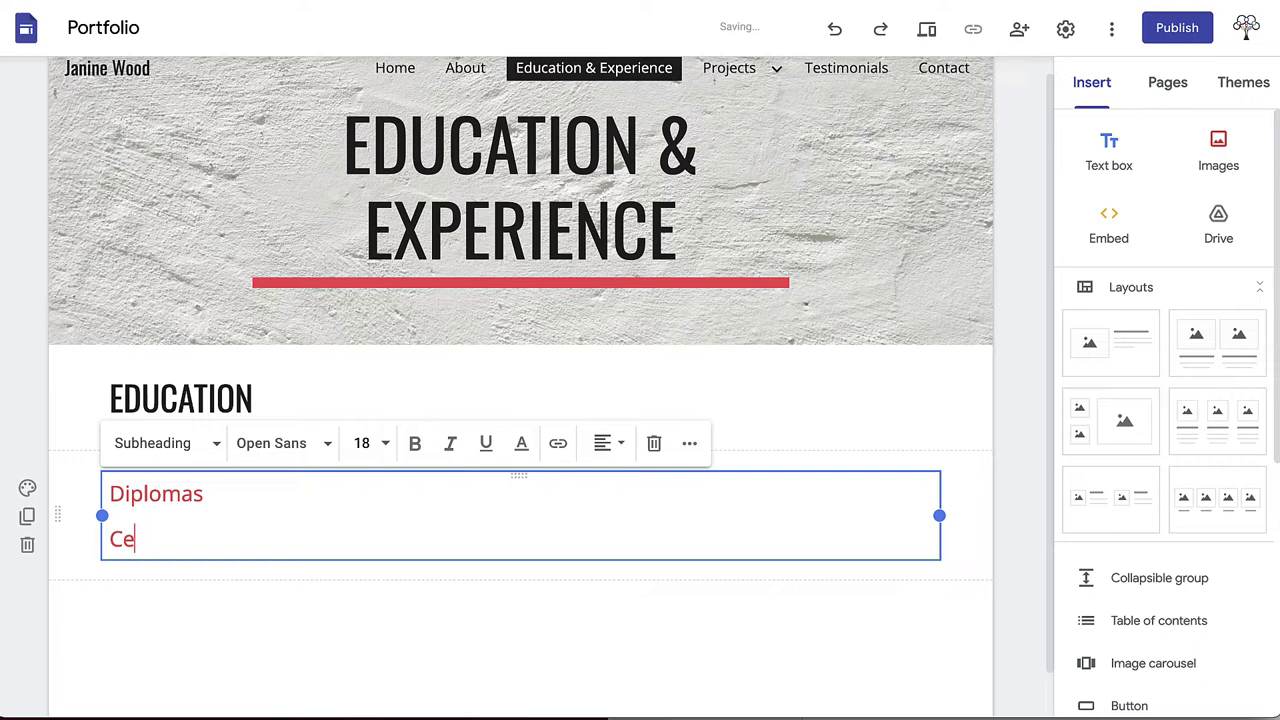
text(rtifications)
Below Diplomas, add the entry 2019, Algonquin College, Heritage Carpentry and Joinery on separate lines
click(236, 490)
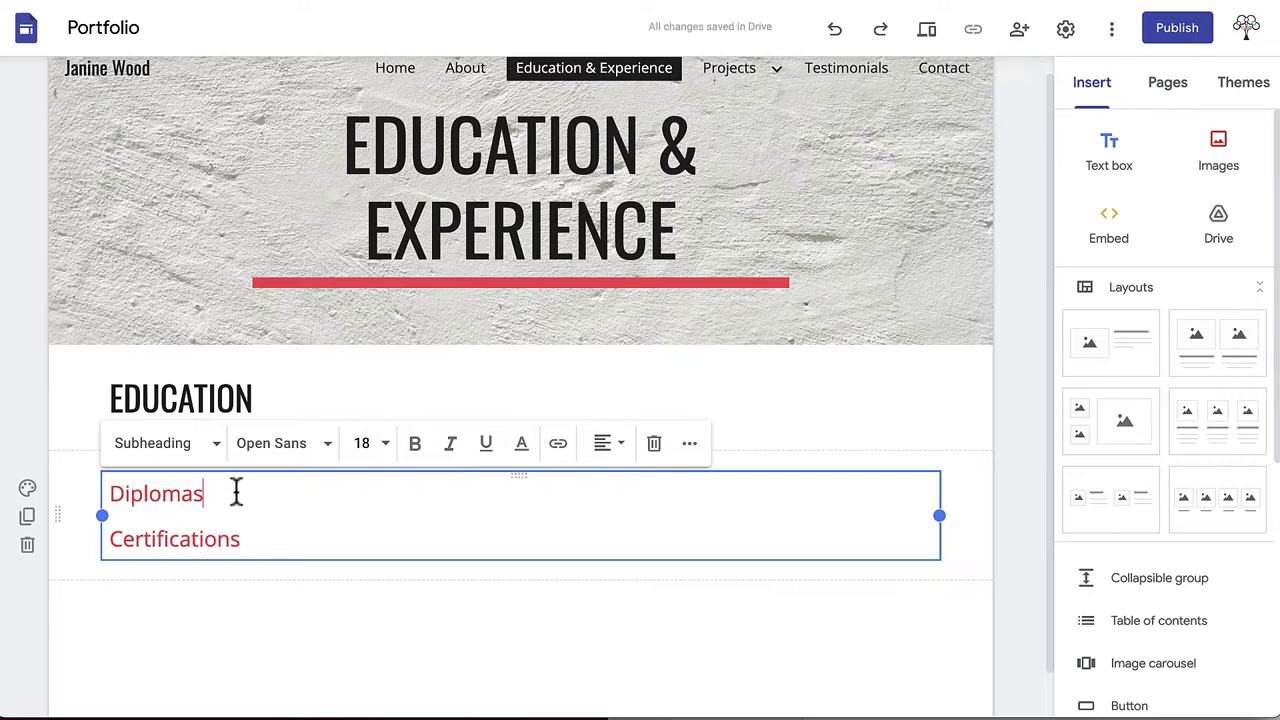
key(Return)
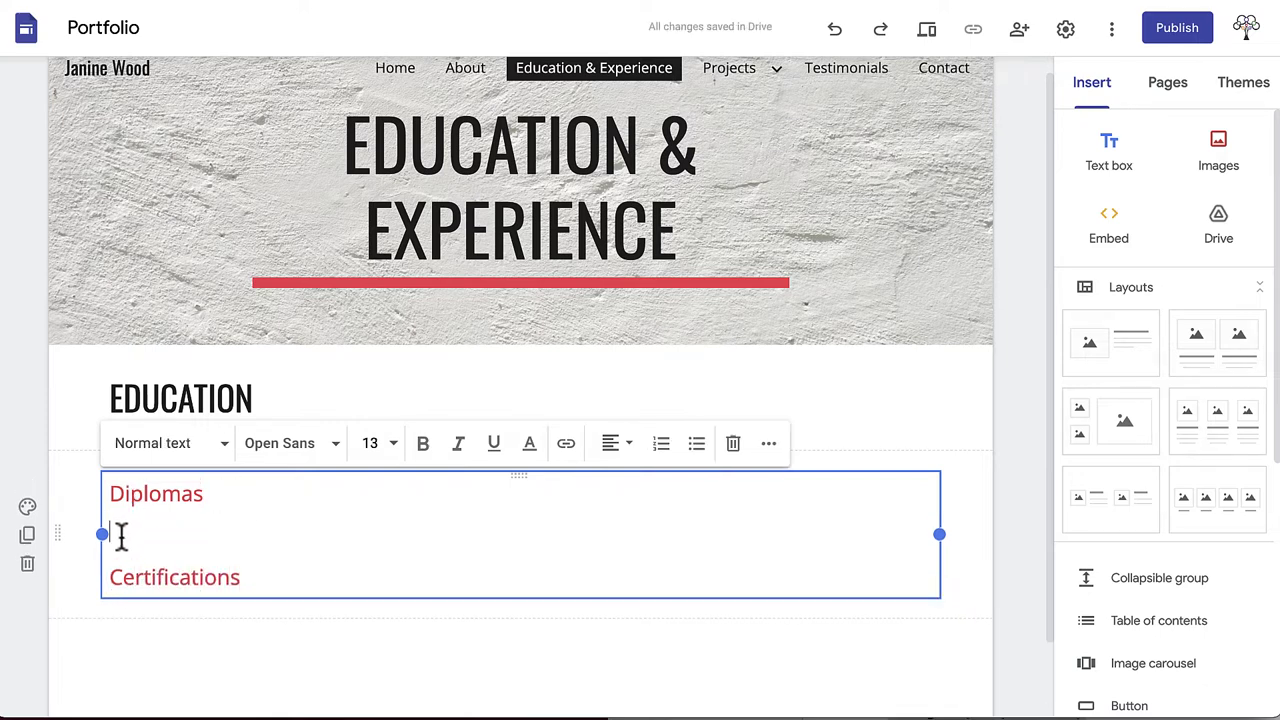
text(2019  Algonquin College Heritage Carpentry and Joinery)
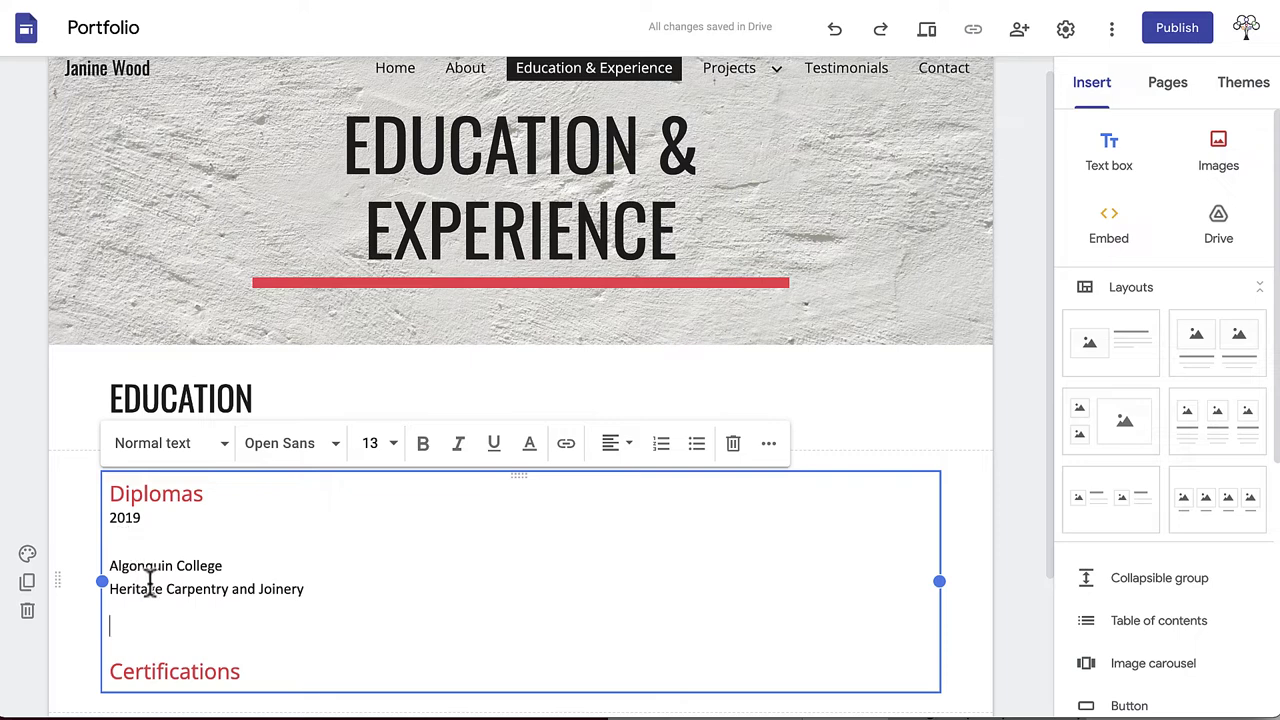
Remove the extra blank line above Certifications and add space above the 2019 line under Diplomas
key(BackSpace)
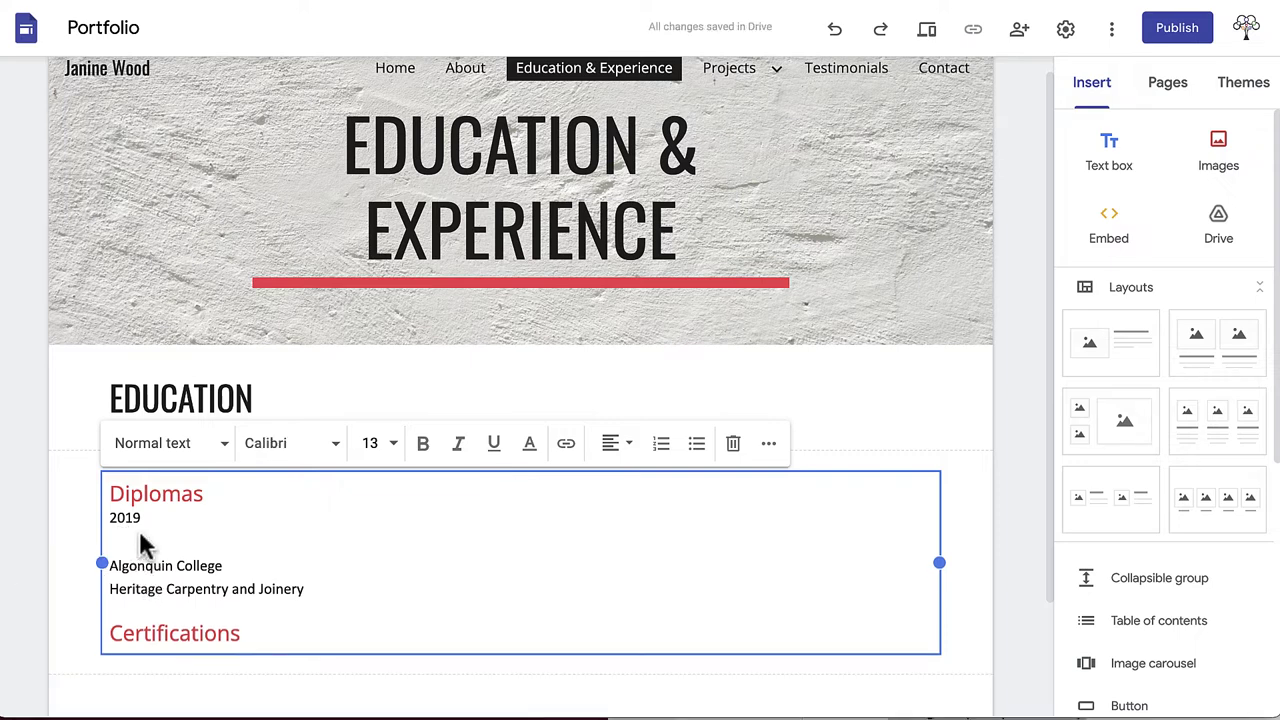
click(112, 518)
key(Return)
Apply the Small text style to the 2019 line under Diplomas
drag(208, 537, 94, 537)
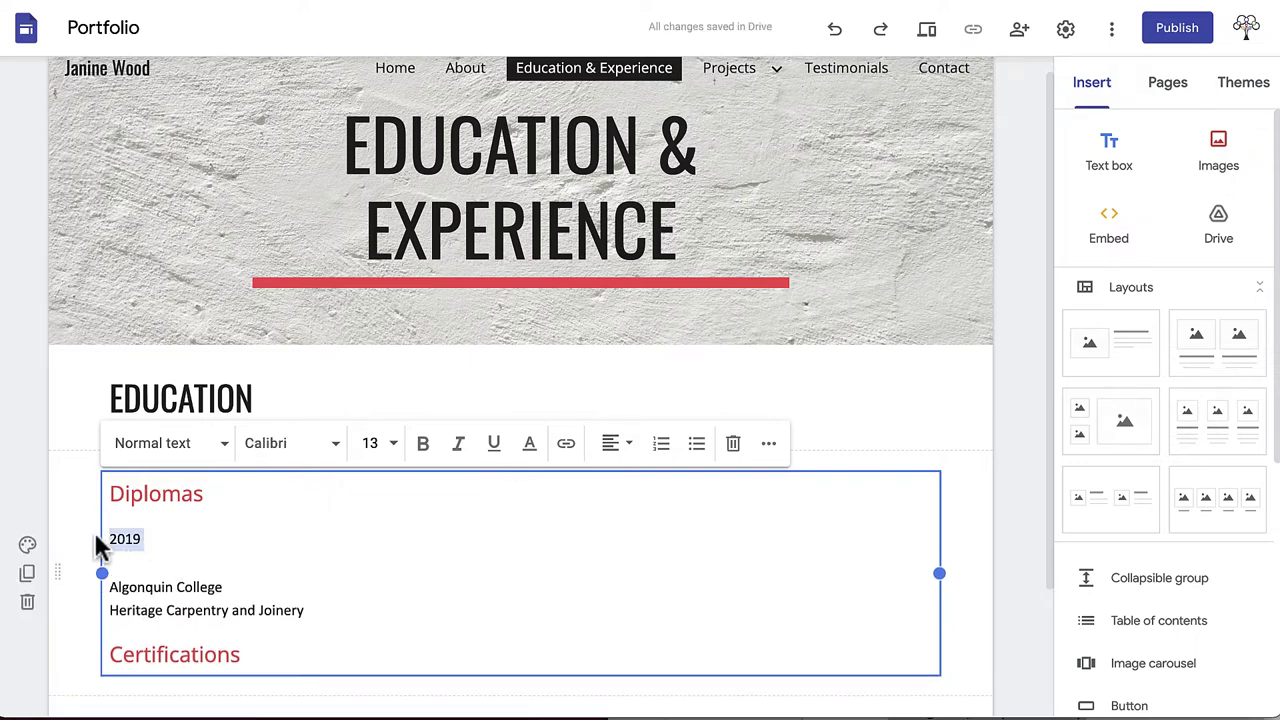
click(222, 453)
click(160, 621)
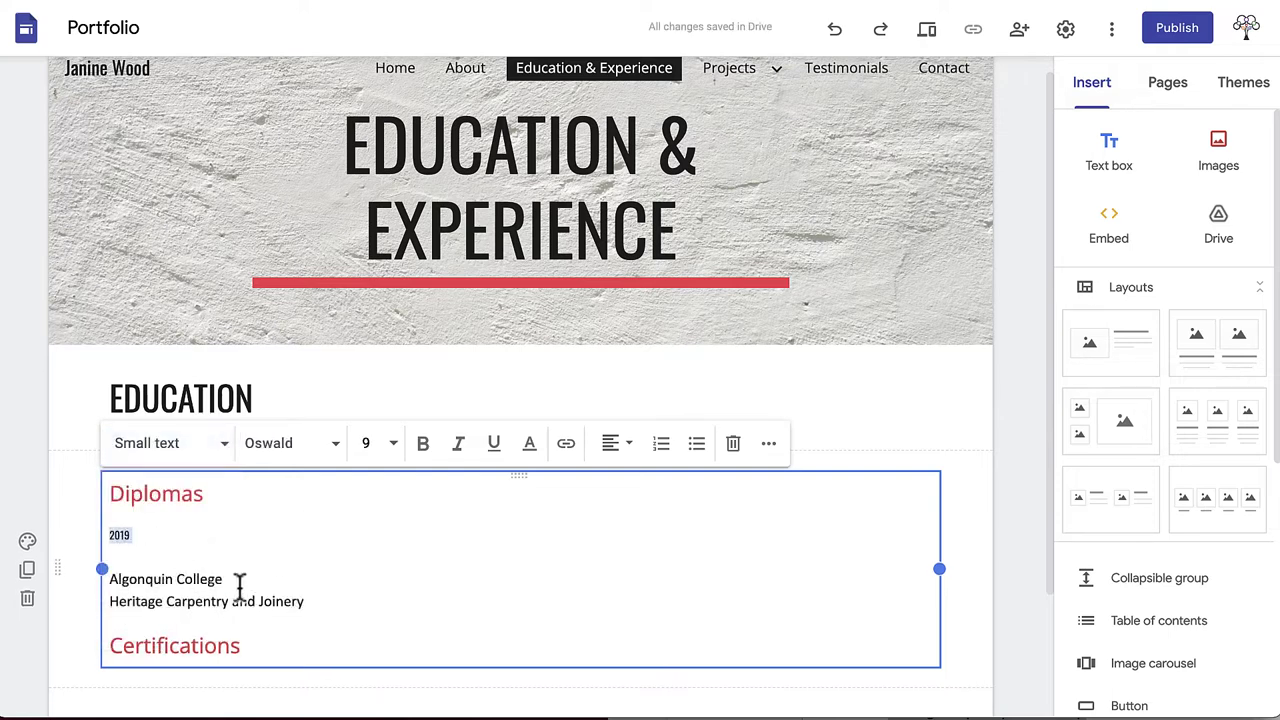
Set the font of the Algonquin College line under Diplomas to Open Sans Normal
drag(238, 581, 103, 577)
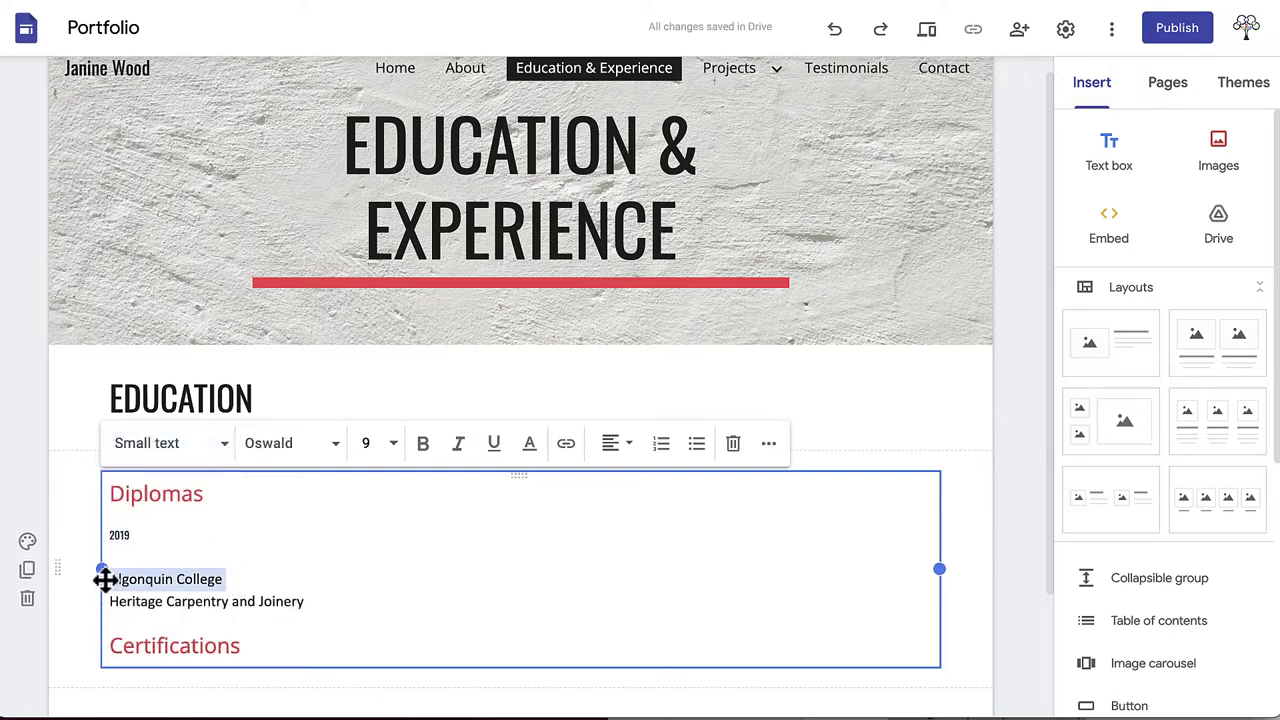
click(336, 455)
mouse_move(337, 534)
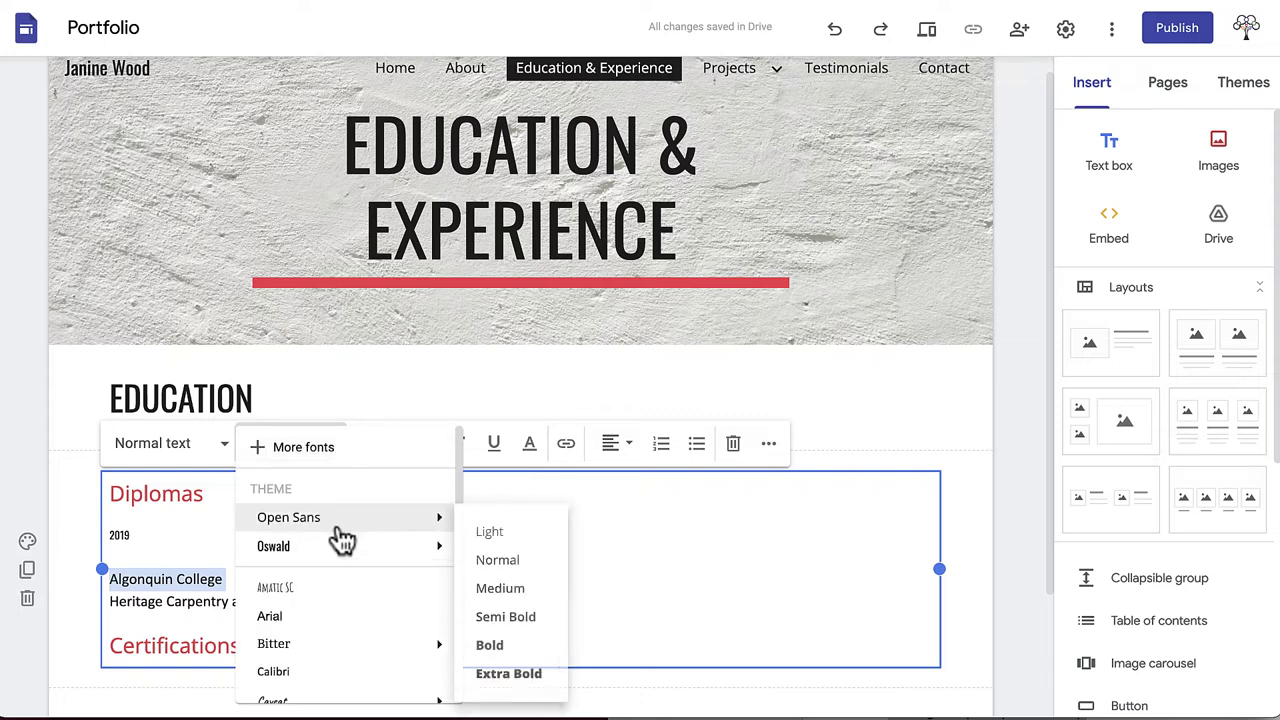
click(497, 563)
Set the font of the Heritage Carpentry and Joinery line to Open Sans Bold
drag(307, 600, 100, 606)
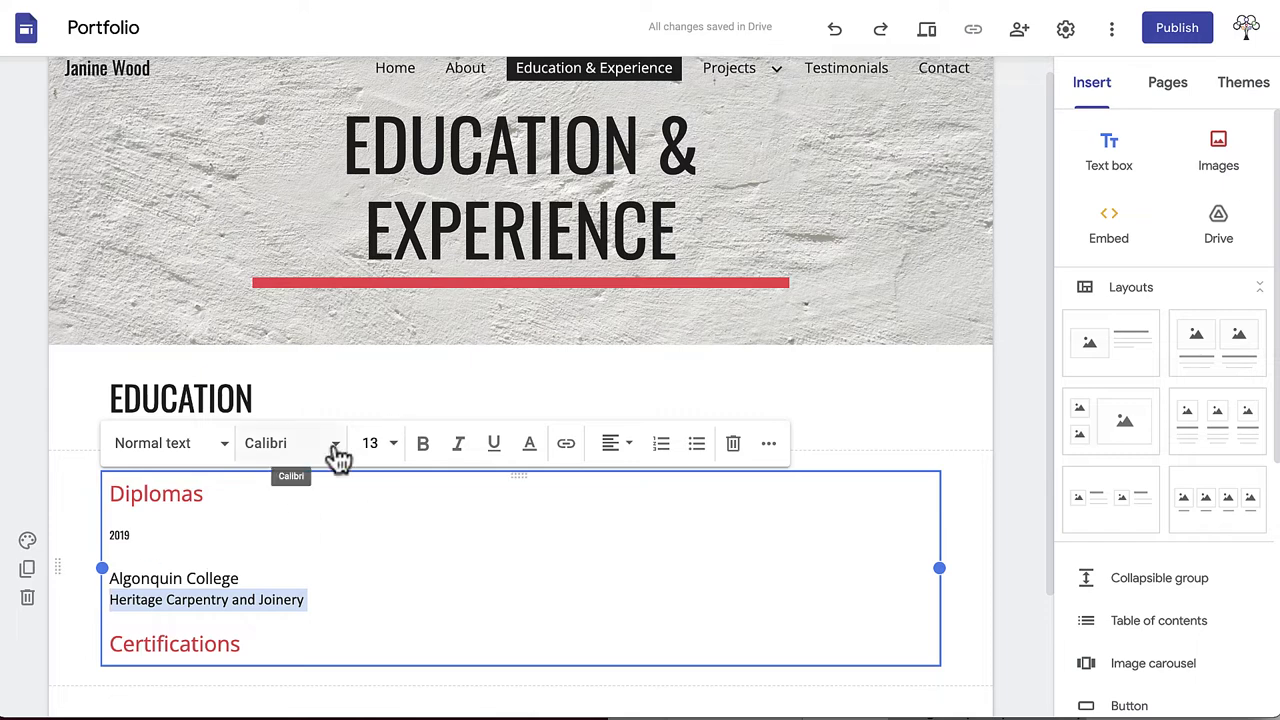
click(337, 452)
mouse_move(420, 515)
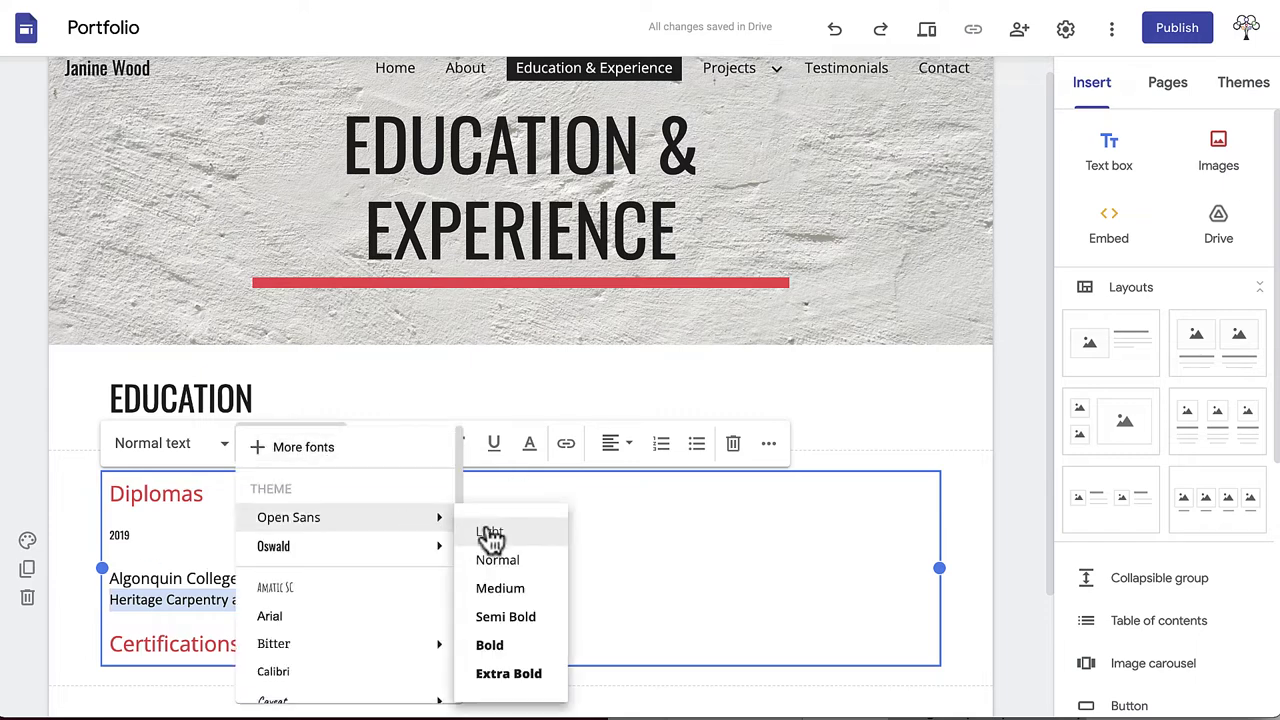
click(500, 645)
click(372, 604)
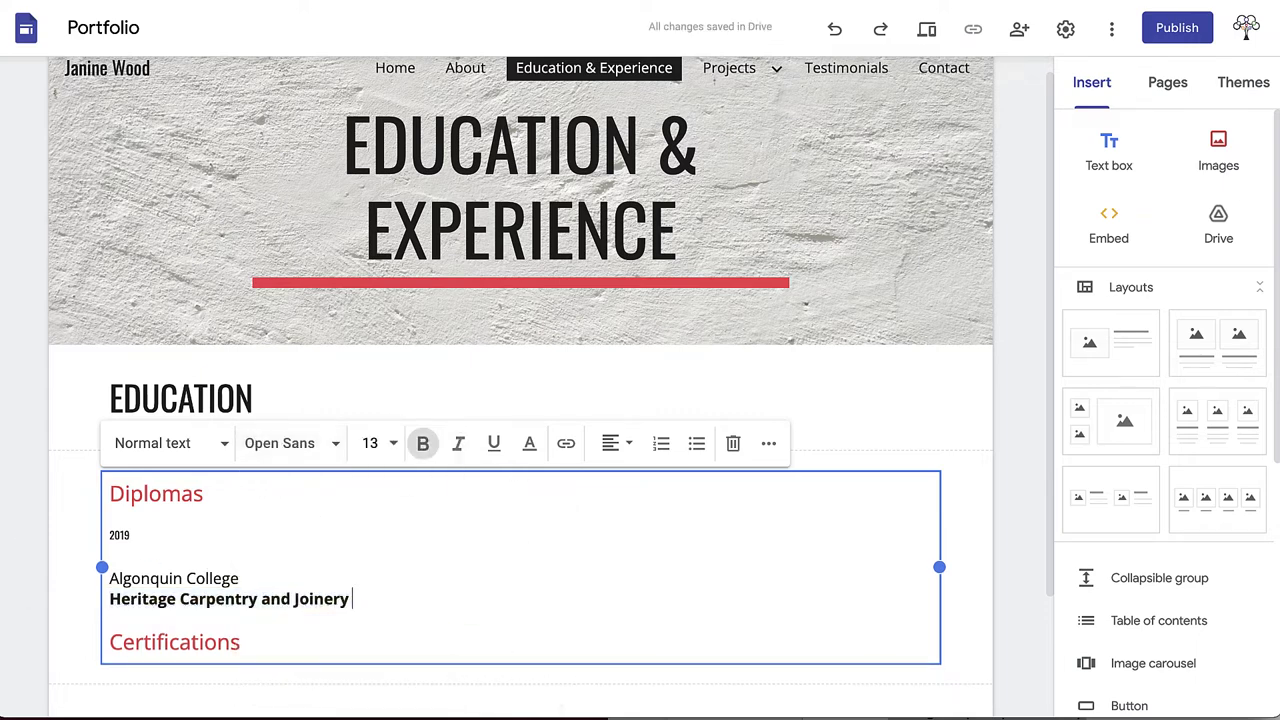
Below Certifications, add Algonquin College entries for 2021 Electrician (Construction and Maintenance), 2020 General Carpenter and 2017 Carpentry and Renovation Techniques, without trailing blank lines
click(266, 645)
key(Return)
text(2021  Algonquin College Electrician (Construction and Maintenance) 2020  Algonquin College General Carpenter  2017  Algonquin College Carpentry and Renovation Techniques)
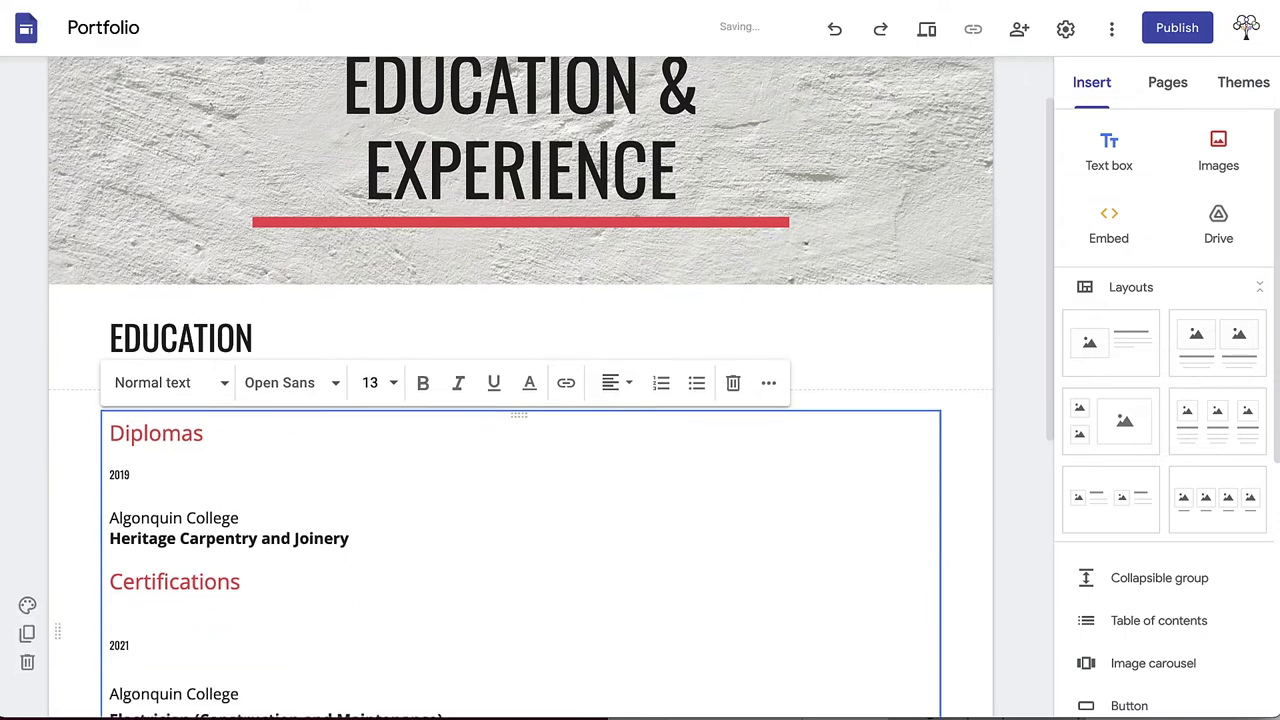
scroll(346, 521, up, 1)
key(BackSpace)
key(BackSpace)
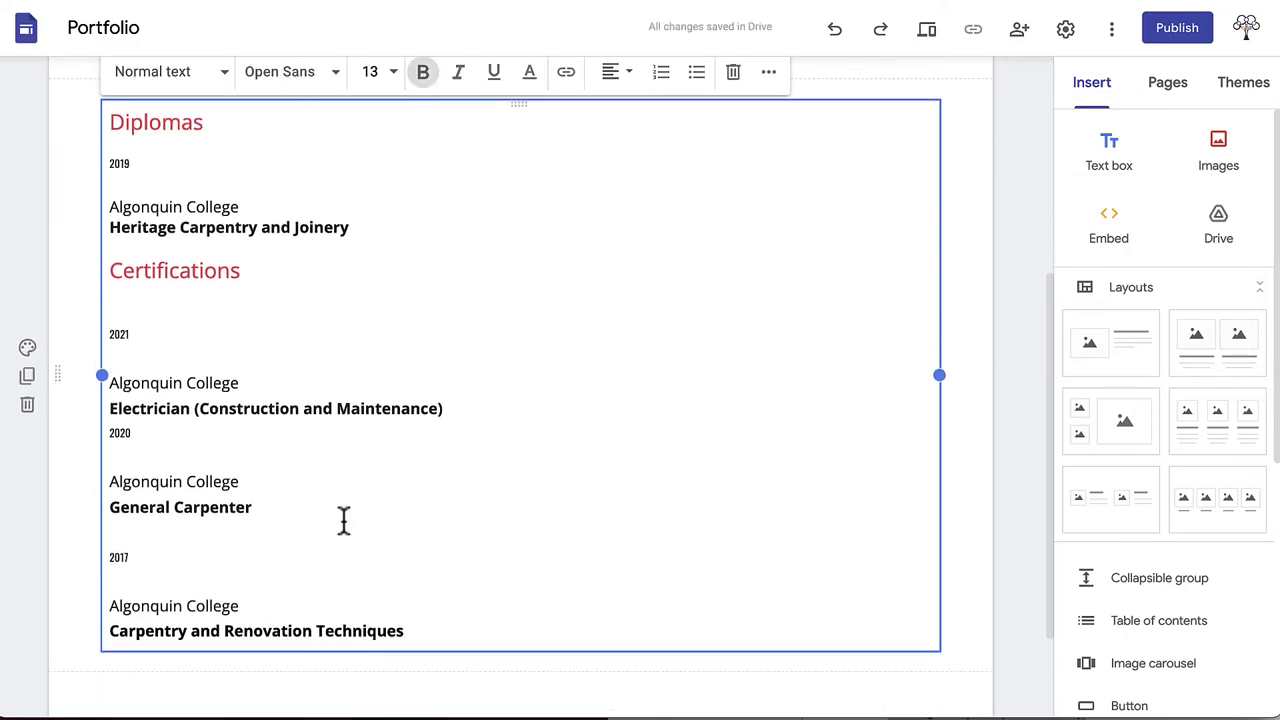
Apply the Small text style to the years 2021, 2020 and 2017 under Certifications
double_click(137, 334)
click(205, 75)
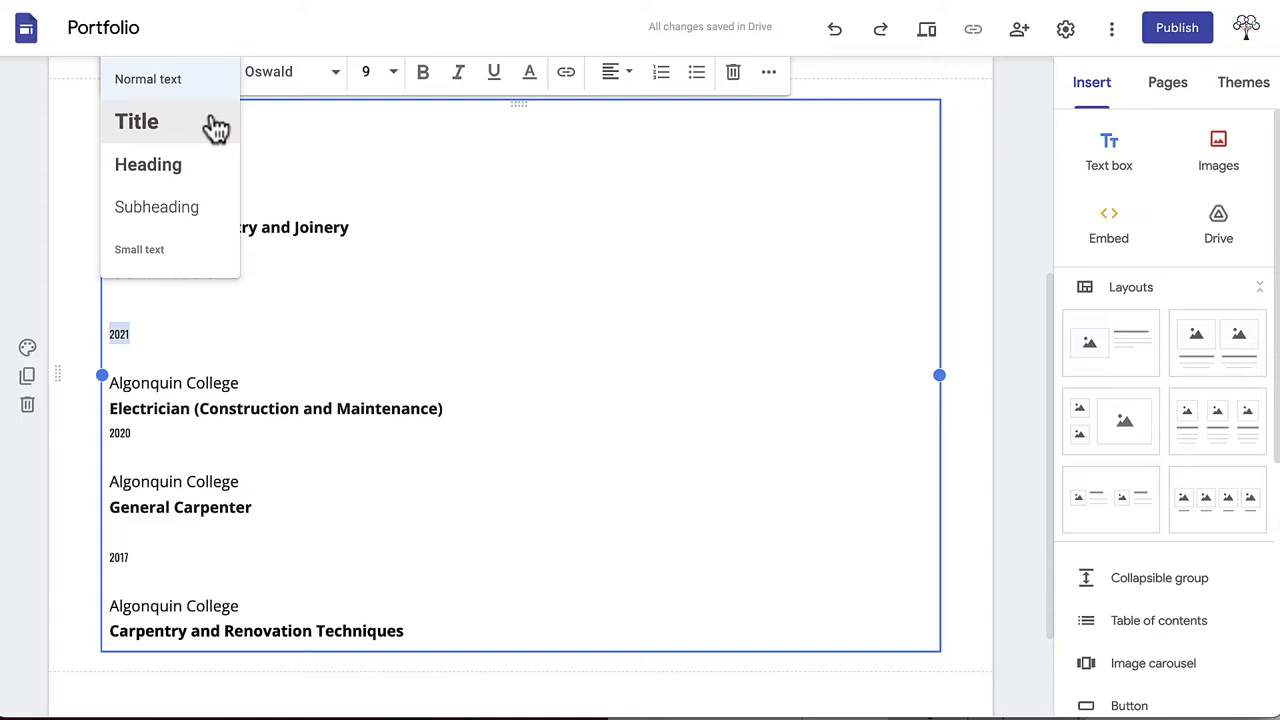
click(178, 256)
double_click(120, 432)
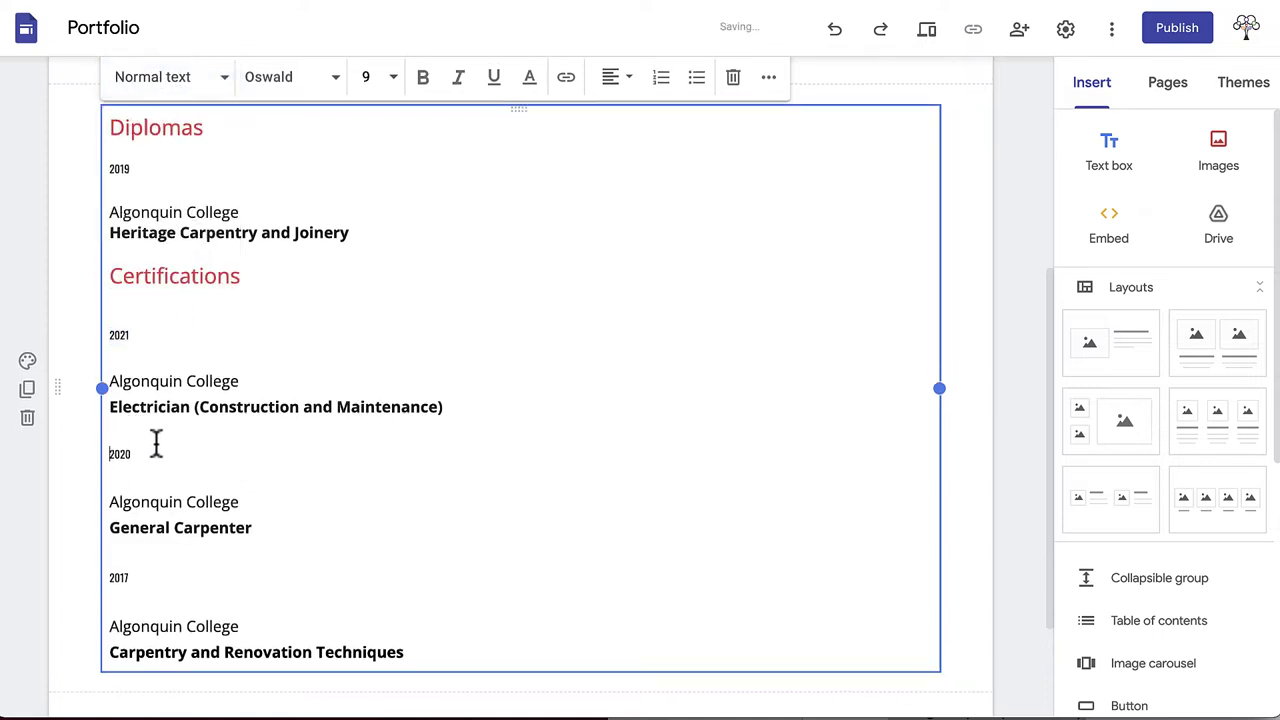
click(205, 76)
click(177, 258)
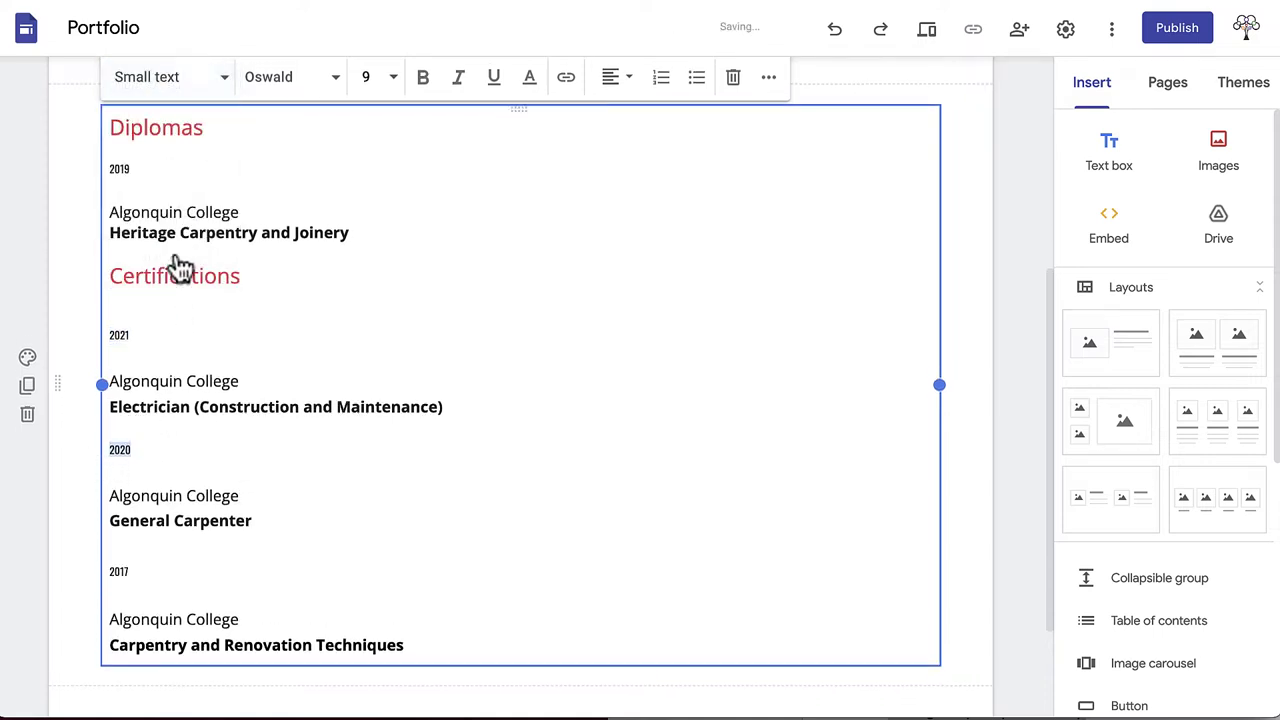
double_click(122, 570)
click(222, 80)
click(177, 256)
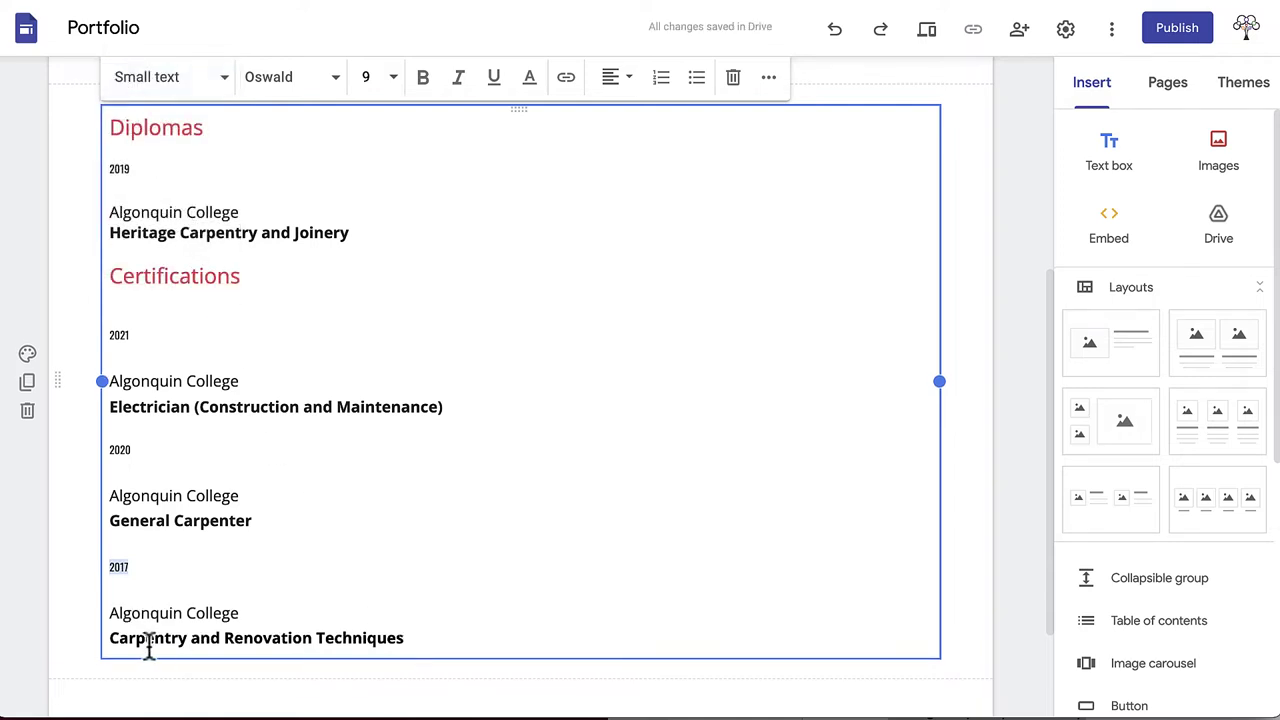
Tighten the line spacing between Algonquin College and the program name in the diploma and certification entries
drag(112, 214, 355, 240)
click(766, 80)
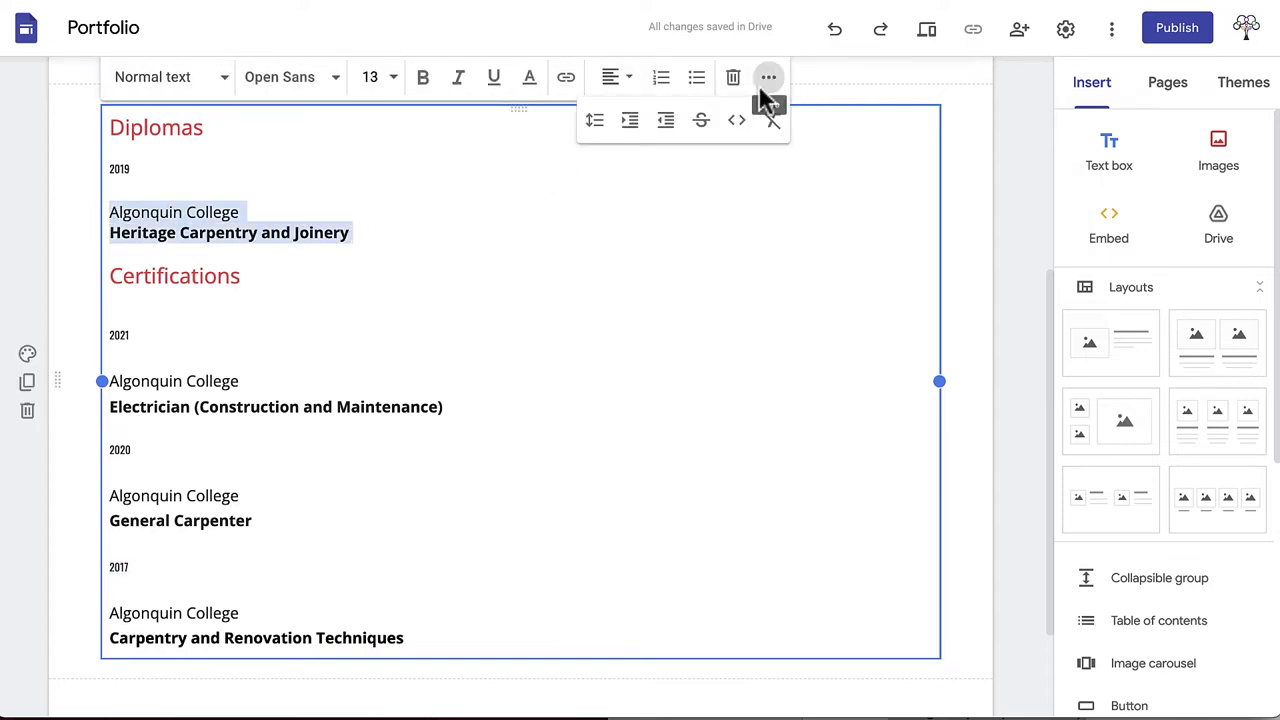
click(595, 122)
click(645, 155)
drag(110, 486, 257, 512)
click(592, 122)
click(645, 155)
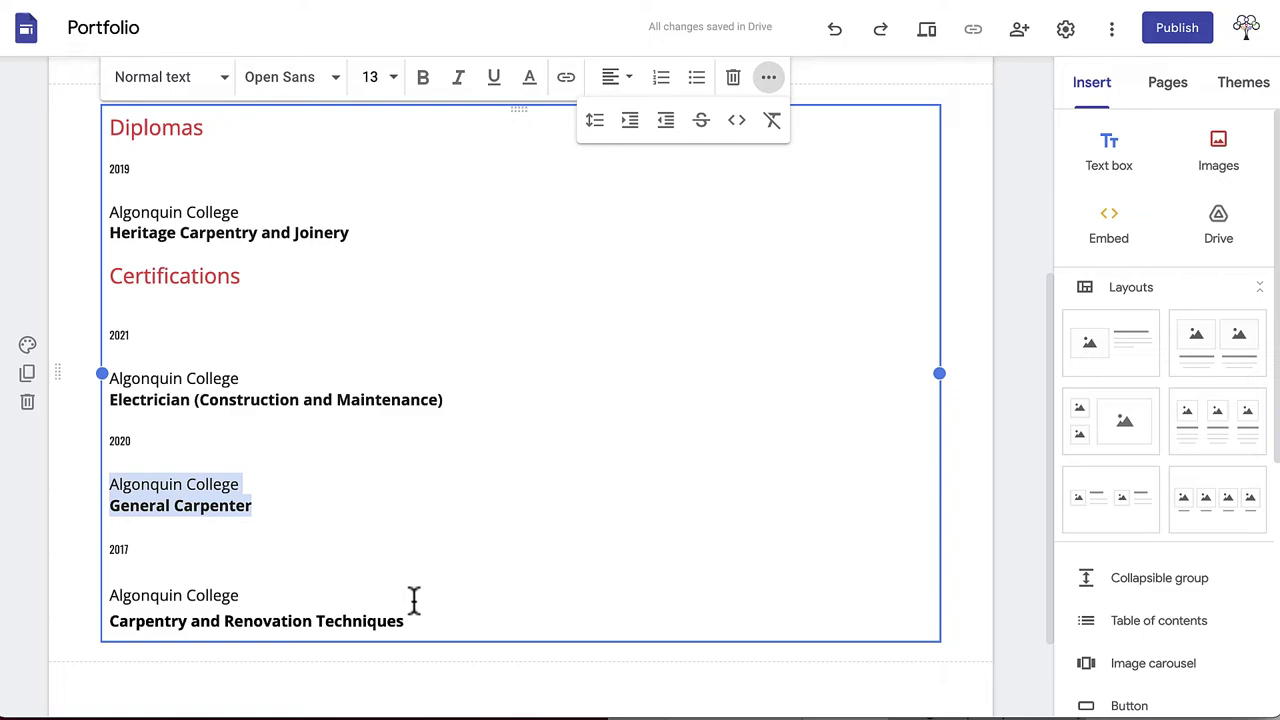
drag(404, 621, 110, 592)
click(595, 122)
click(645, 155)
click(460, 500)
In the Word document, add the entry 2019—Present, Carpenter/ Framer, DAAK Development & Restoration Inc., Ottawa, ON on separate lines below Experience
click(171, 287)
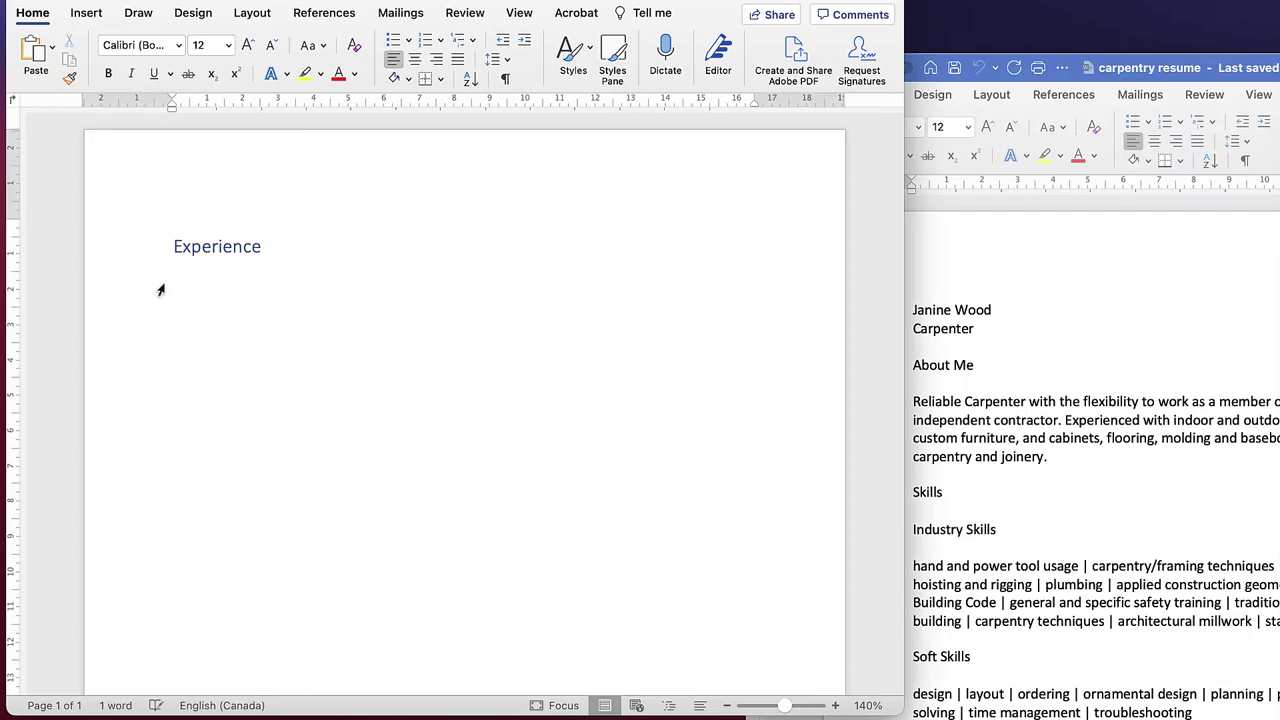
text(2019--Prese)
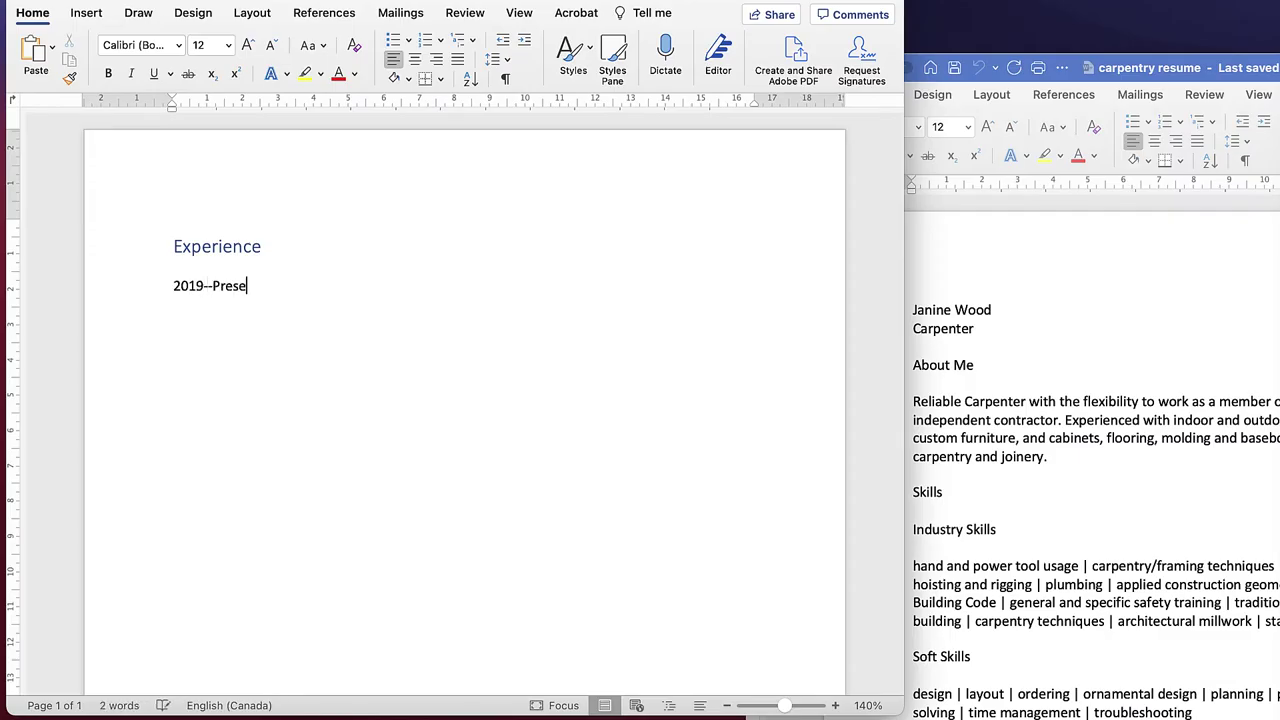
text(nt )
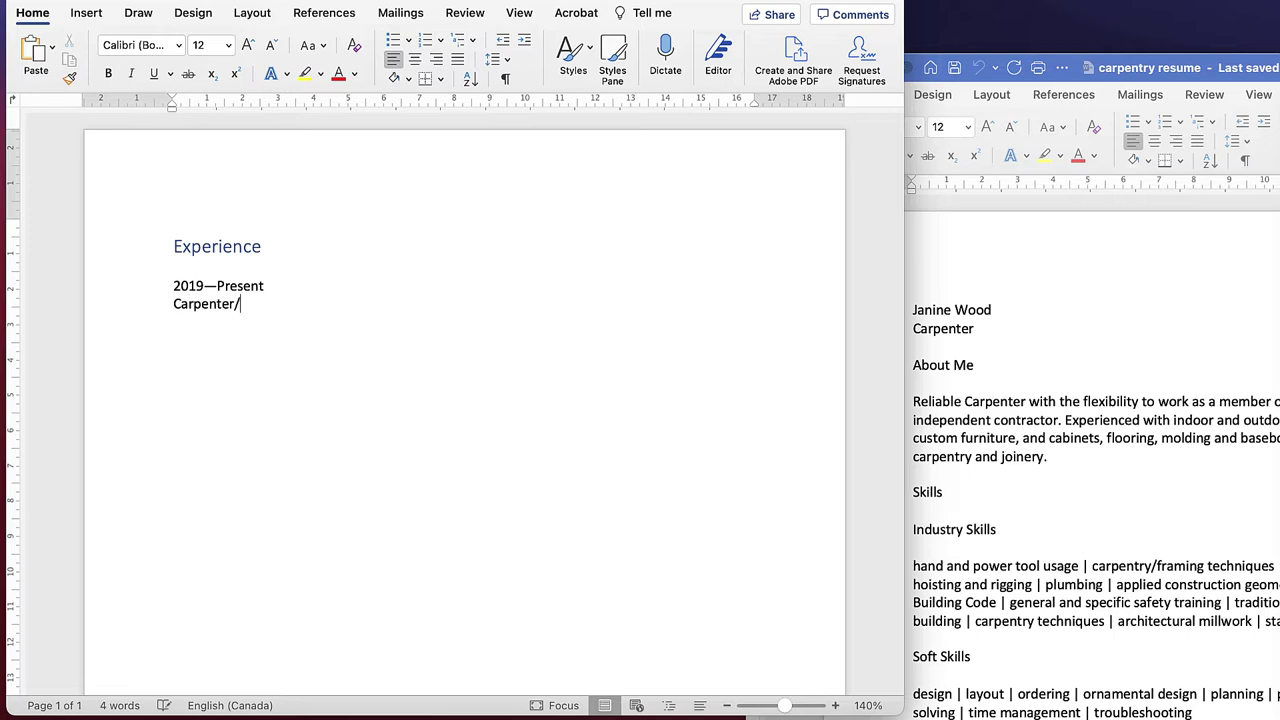
text(rame)
key(Return)
text(DA)
text(Development & Restoration Inc.)
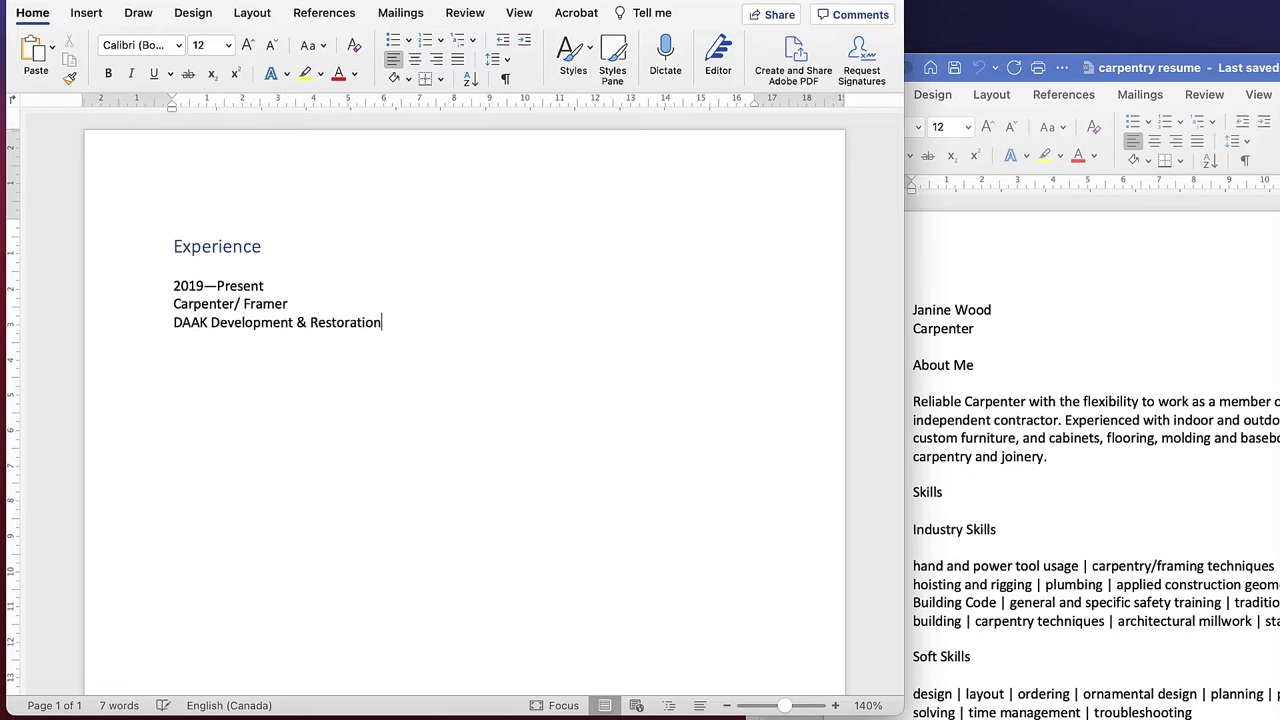
key(Return)
text(Ottawa )
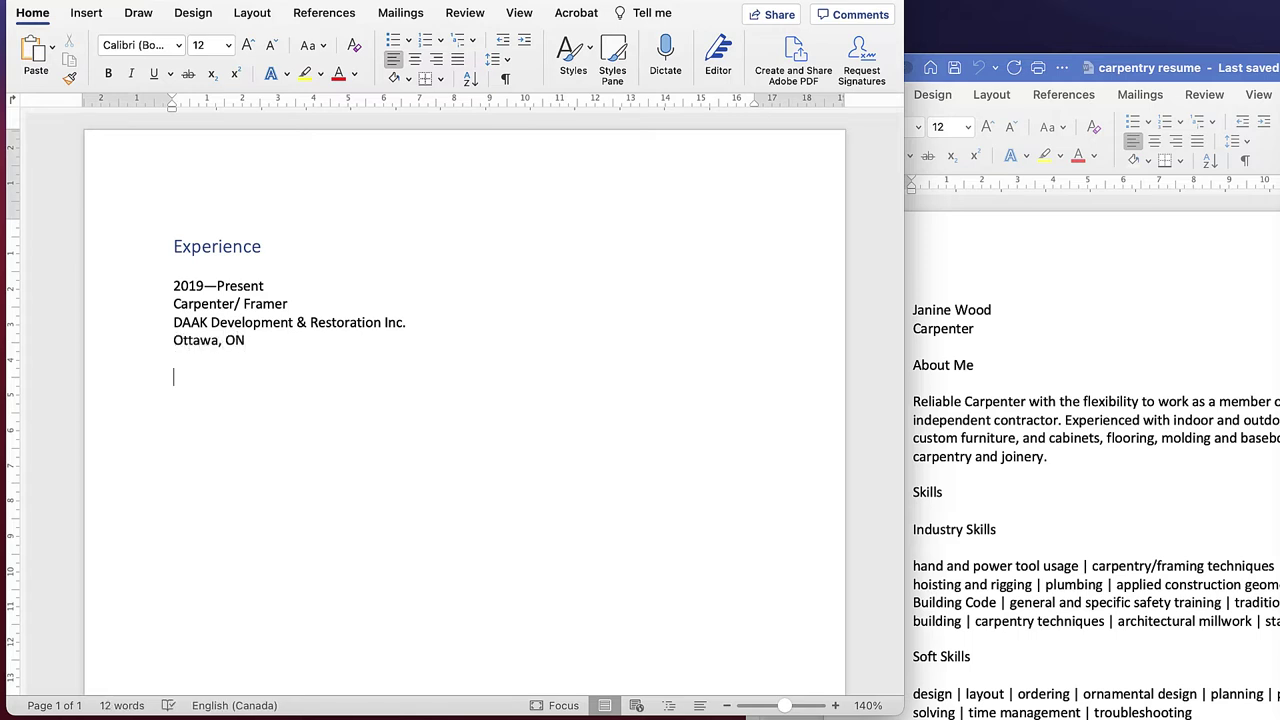
Add a second entry with 2018, Interior Finishing Site Carpenter / Hardware Installer, Trim it all Inc., Ottawa, ON on separate lines
text(2018)
text(Interior Finishing)
text( Site Carpent)
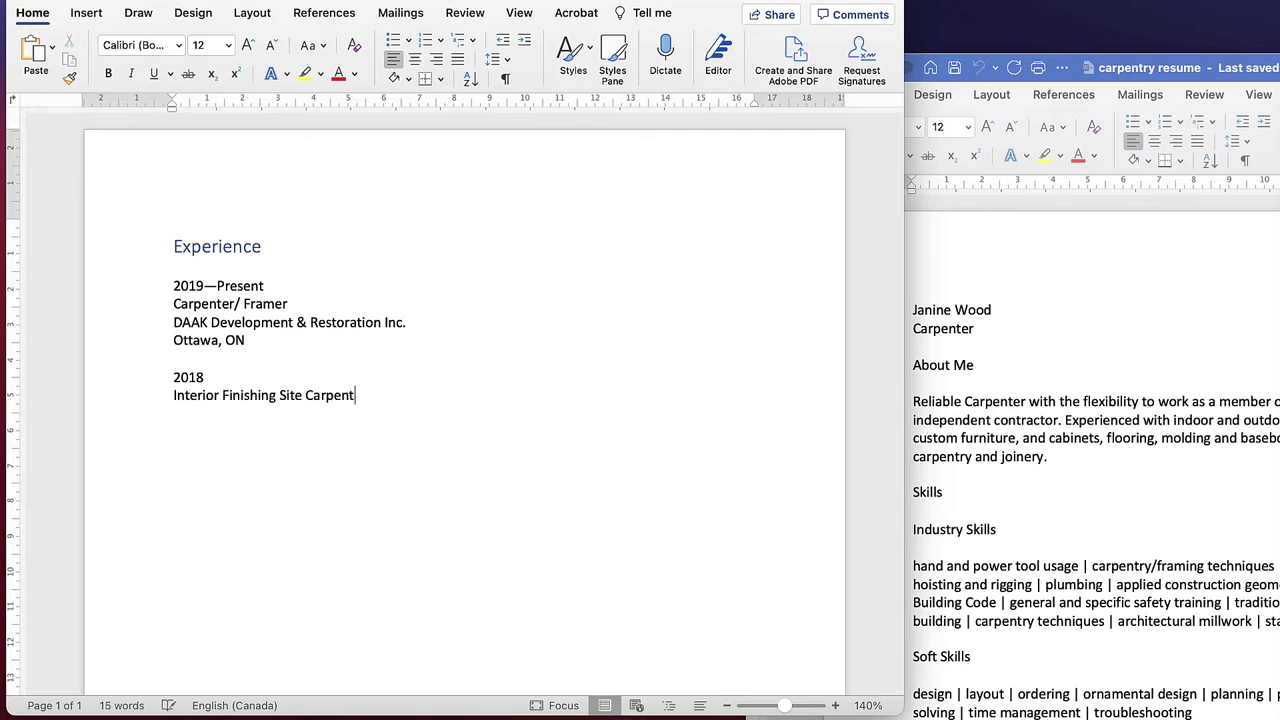
text(er / Hardware Installer)
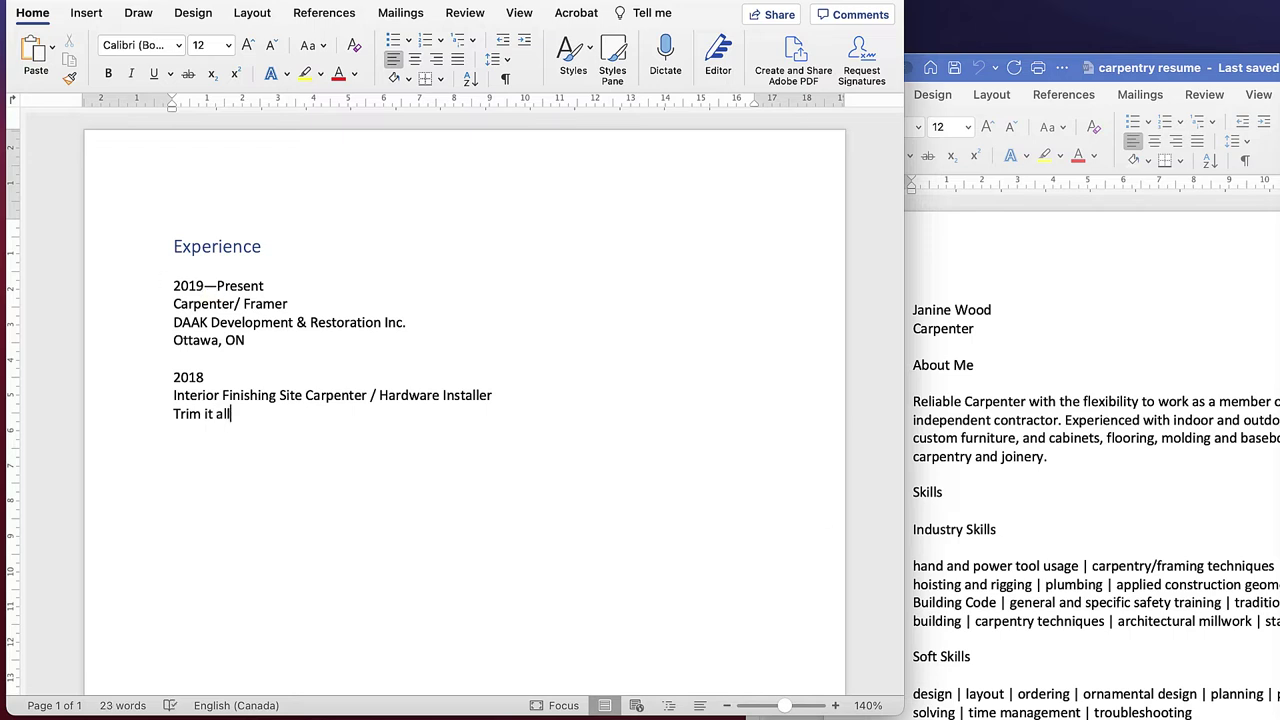
text(Ottawa, ON)
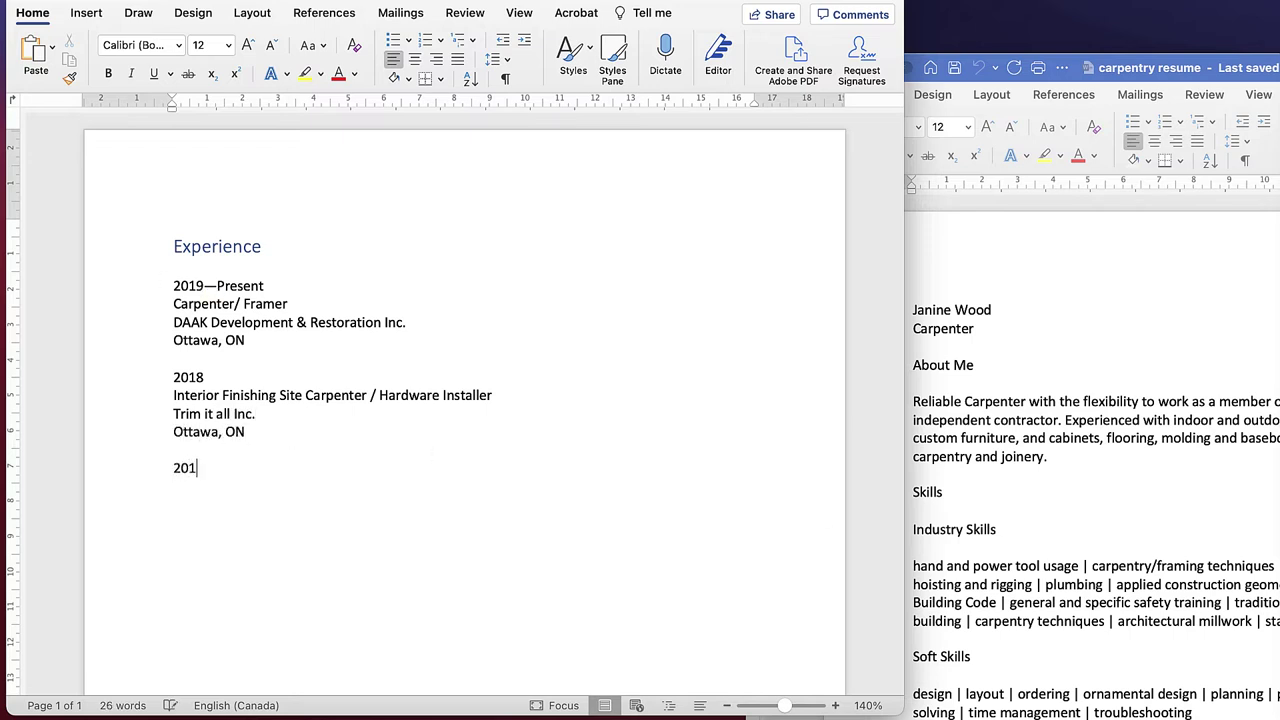
Add a third entry with 2015—2018, Carpenter Assistant, Crossford Construction on separate lines
text(5--2018)
key(Return)
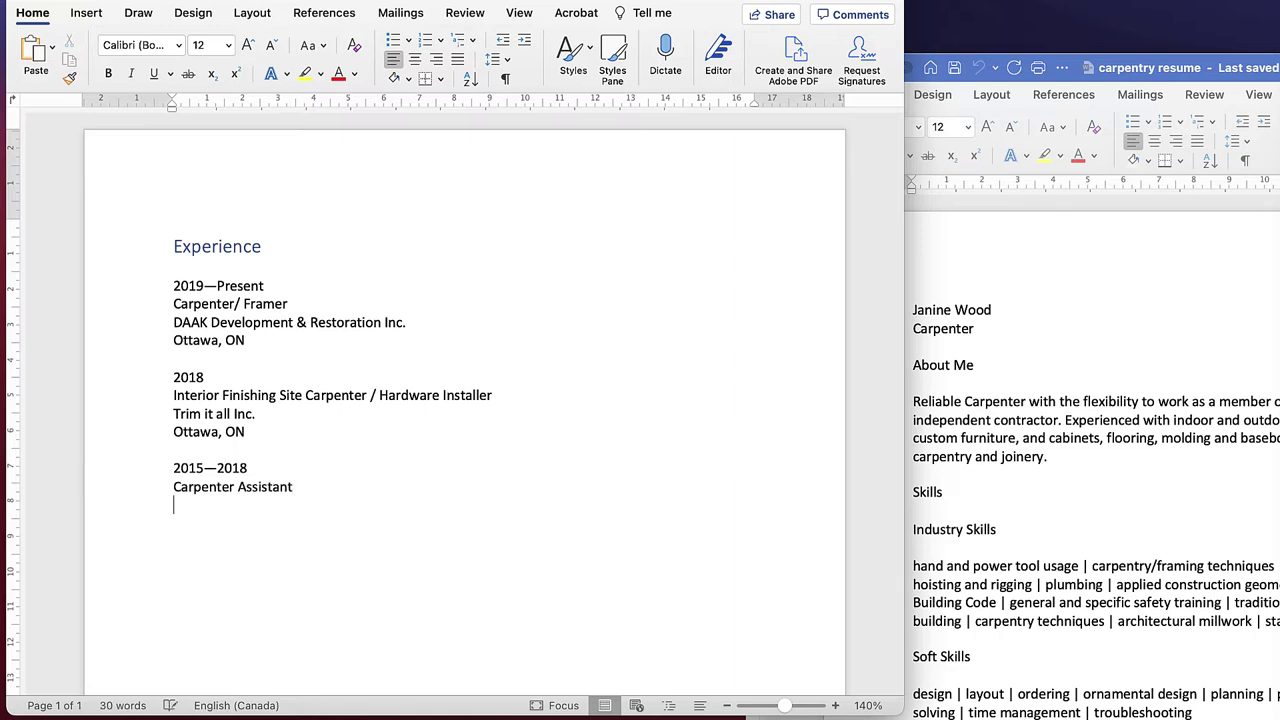
text(Crossford Construc)
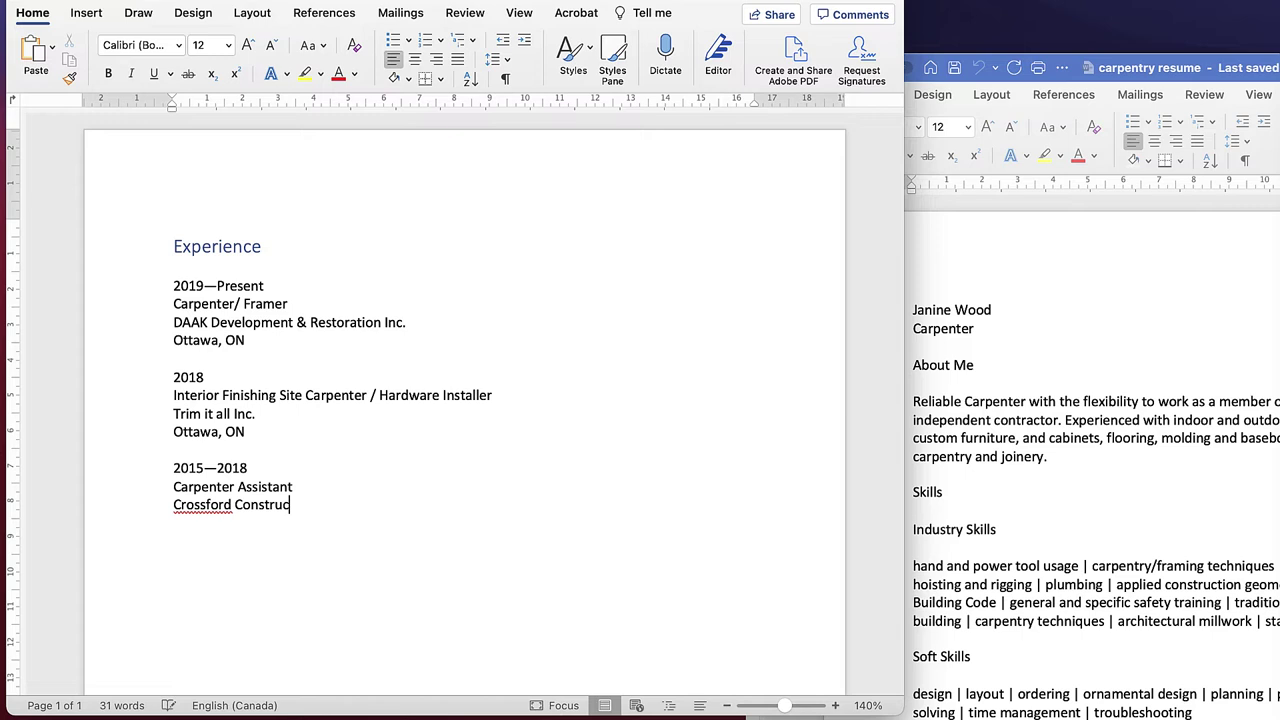
text(tion)
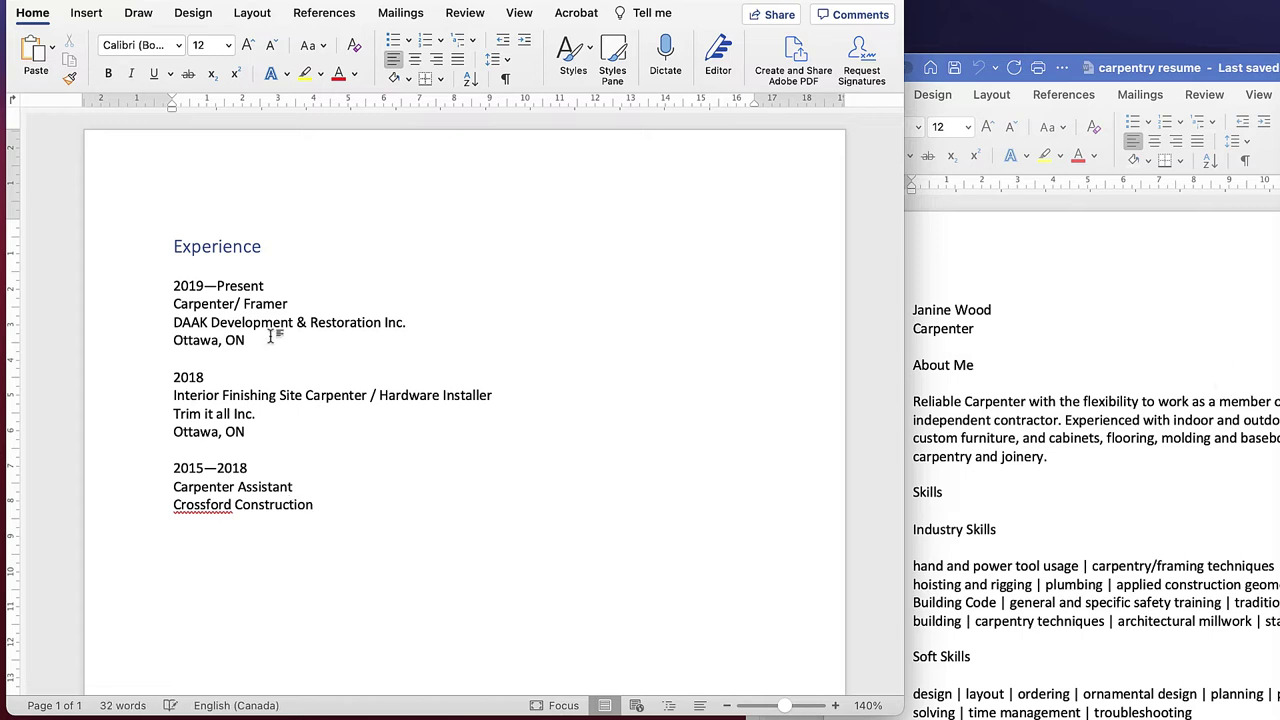
Below the first entry's Ottawa, ON line, start a dashed list with Steel and wood stud framing and T bar ceiling, acoustic ceiling systems
click(270, 338)
key(Return)
key(Return)
text(- Steel and wood stud framing)
key(Return)
text(T)
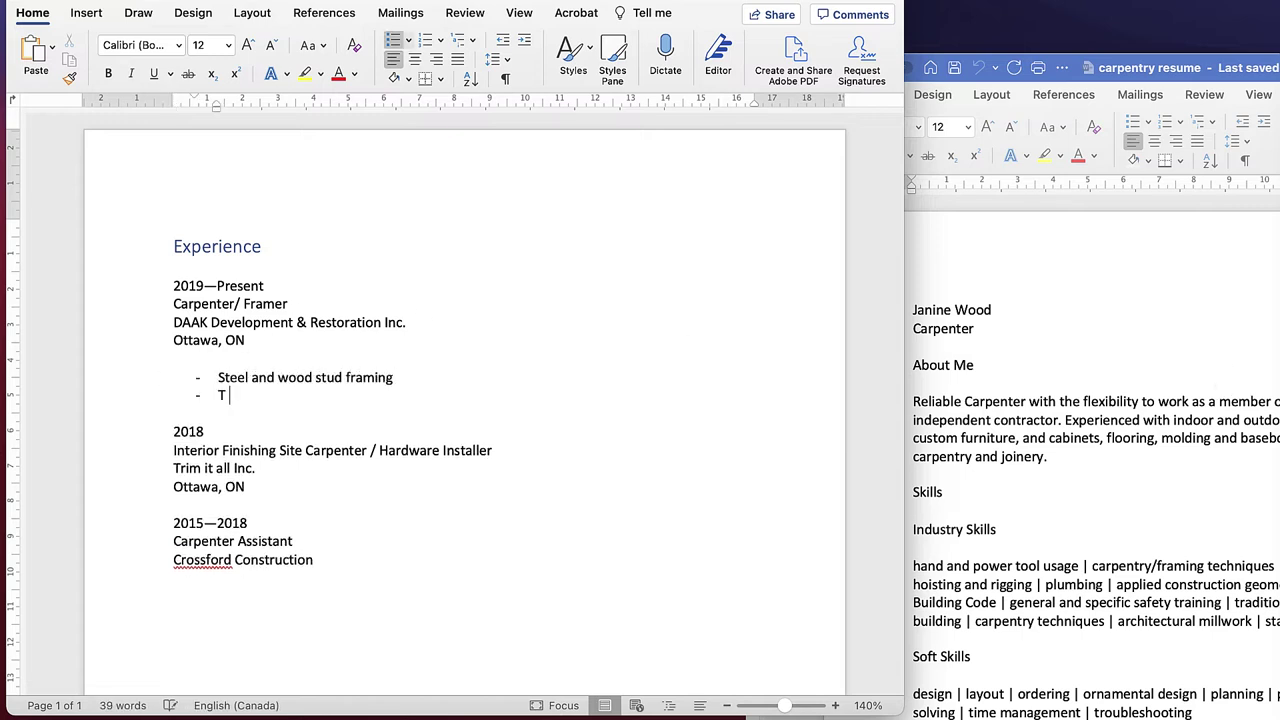
text( bar ceiling, acoustic ceiling systems)
Add the list items Installing drywall, green boards, dense shields, 5/8s, 1/2s, all kinds of drywall and Taping, plaster, skim work, level 5 finishes, sanding
key(Return)
text(Installing drywal)
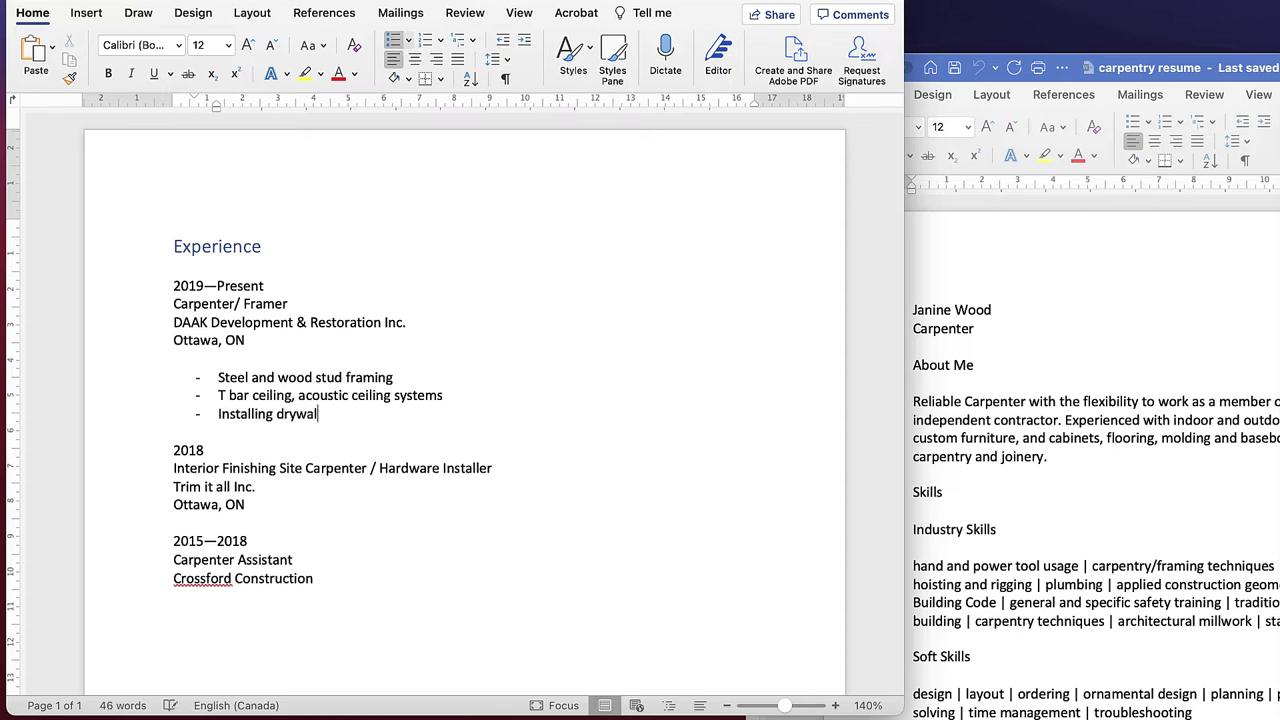
text(l, green boards, dense shields, 5/8')
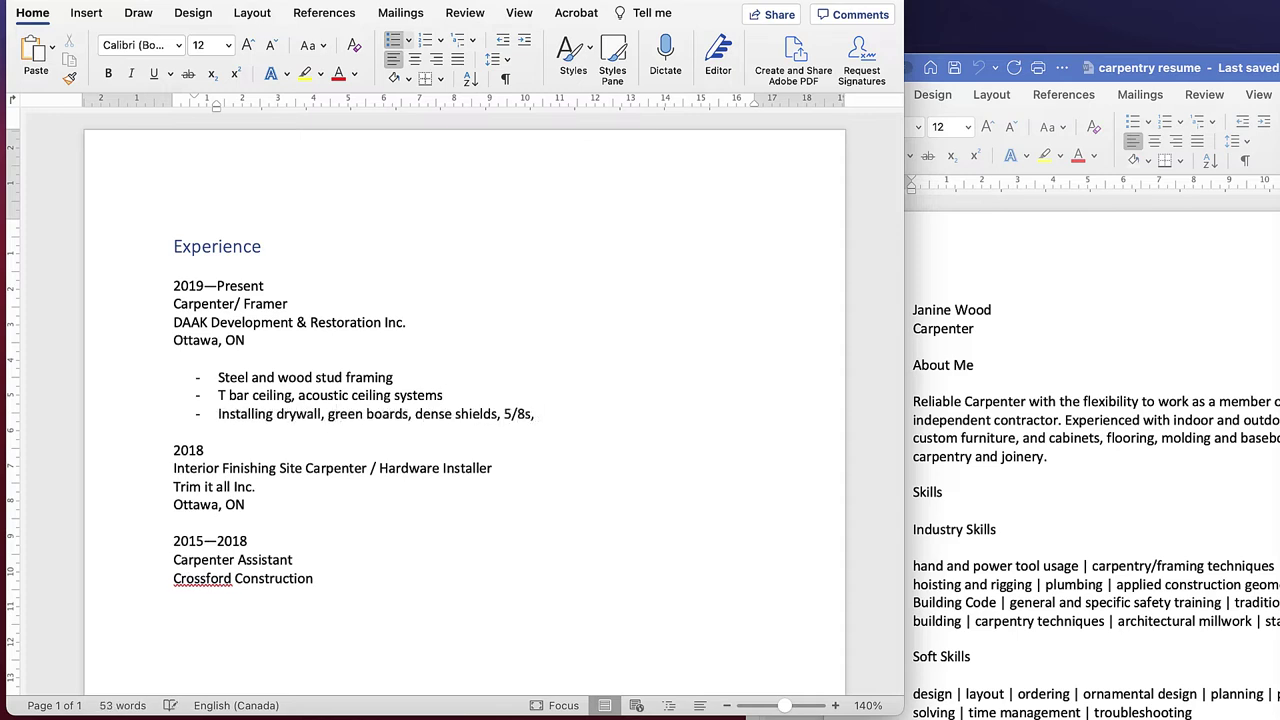
text( 1/2s, all kinds of drywall)
key(Return)
text(Taping, plaster, skim work, level 5 finishes, sanding)
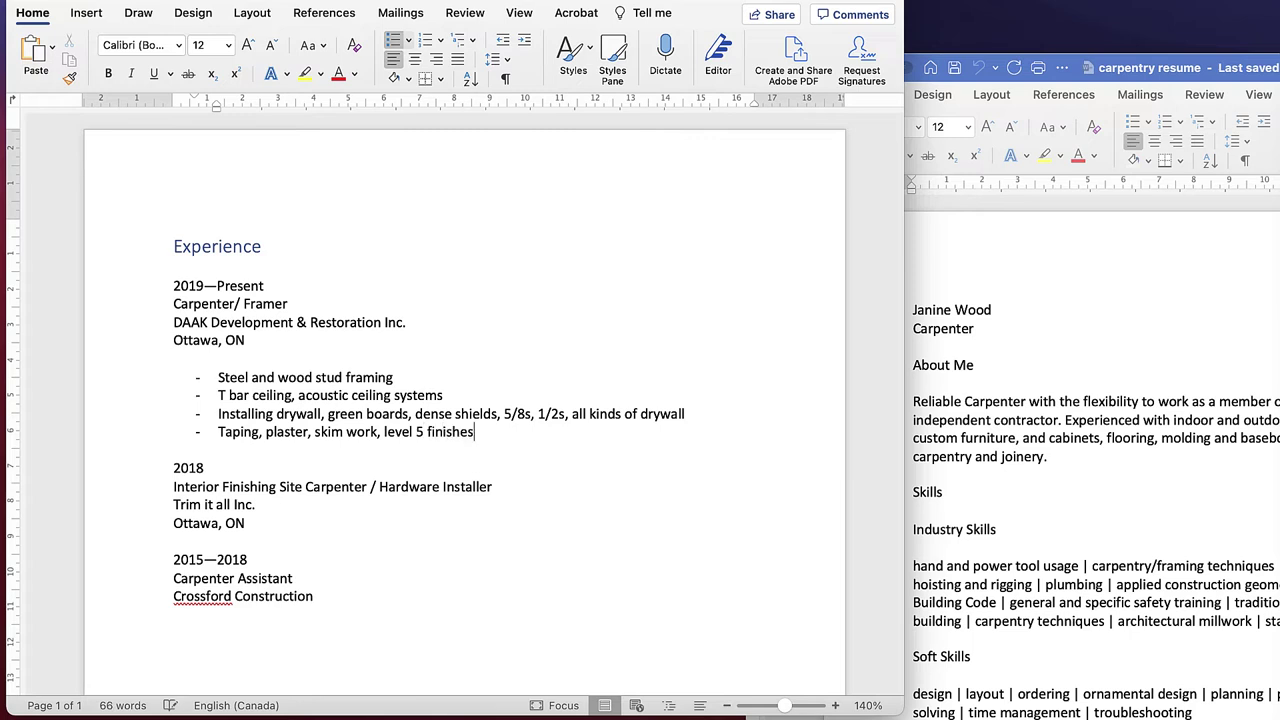
Add the list items Demolition, remodel, offices, keeping sites clean and safe at all times and read, layout and build based on blueprints
key(Return)
text(Demolition, remodel, offices, keeping sites clean and safe at all times)
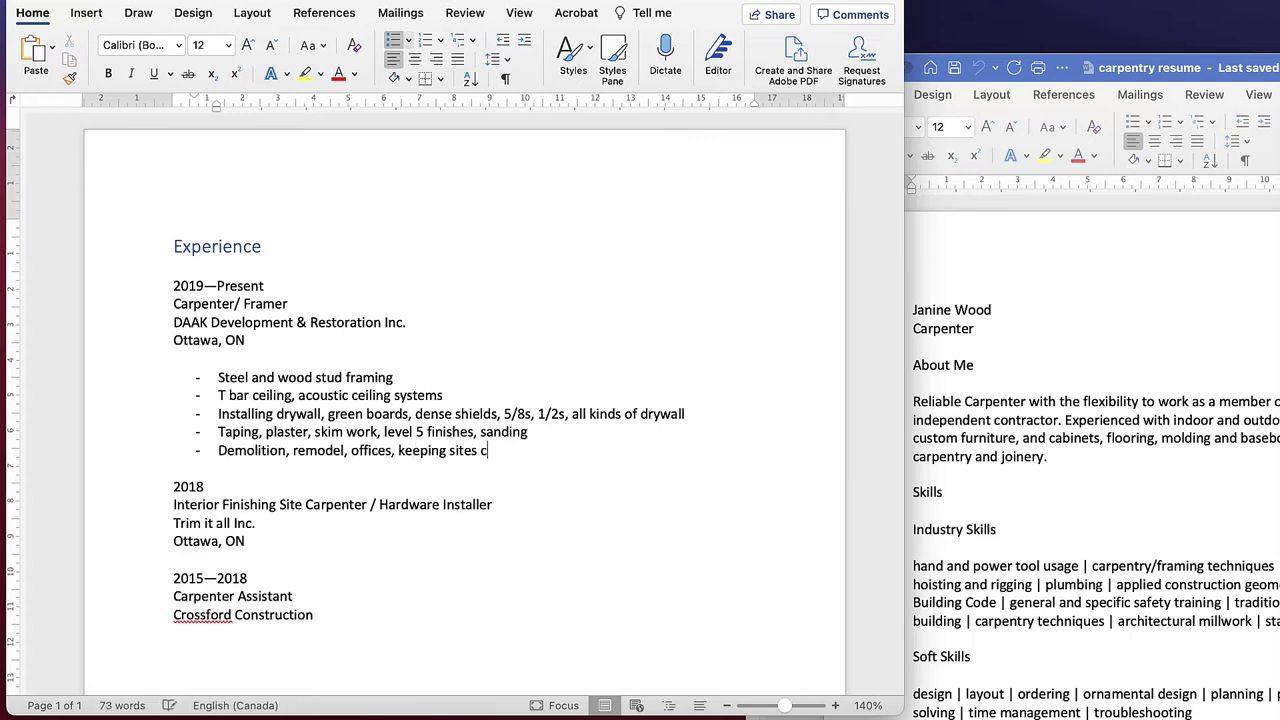
key(Return)
text(read, layout and build based on blueprints)
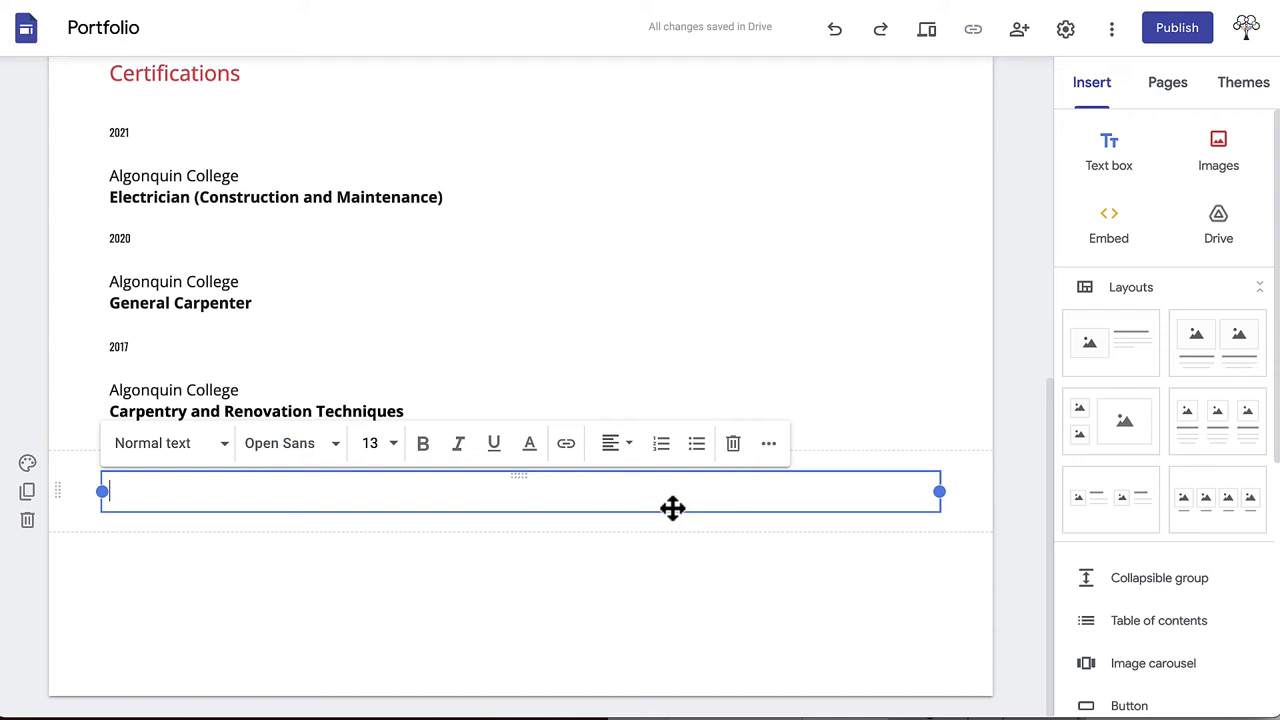
Back in Google Sites, enter EXPERIENCE in the Heading style in the empty text box below the certifications
click(222, 443)
click(150, 534)
text(EXPERIENCE)
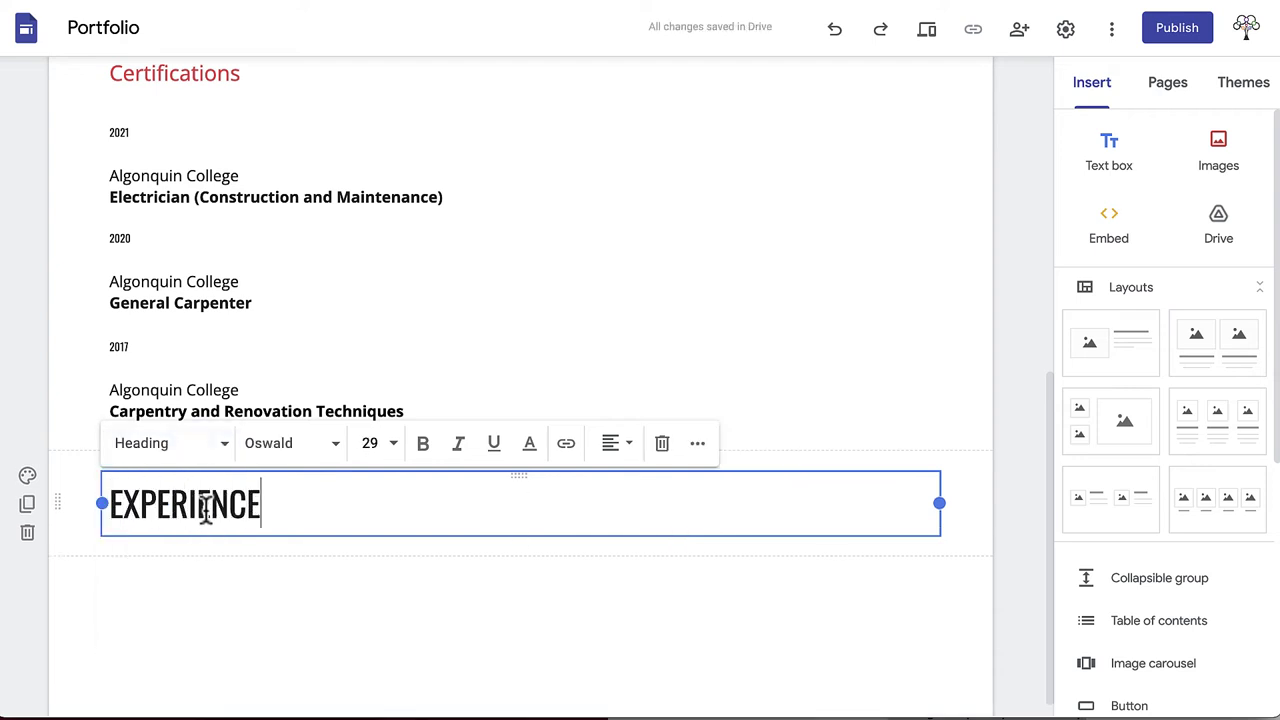
key(Return)
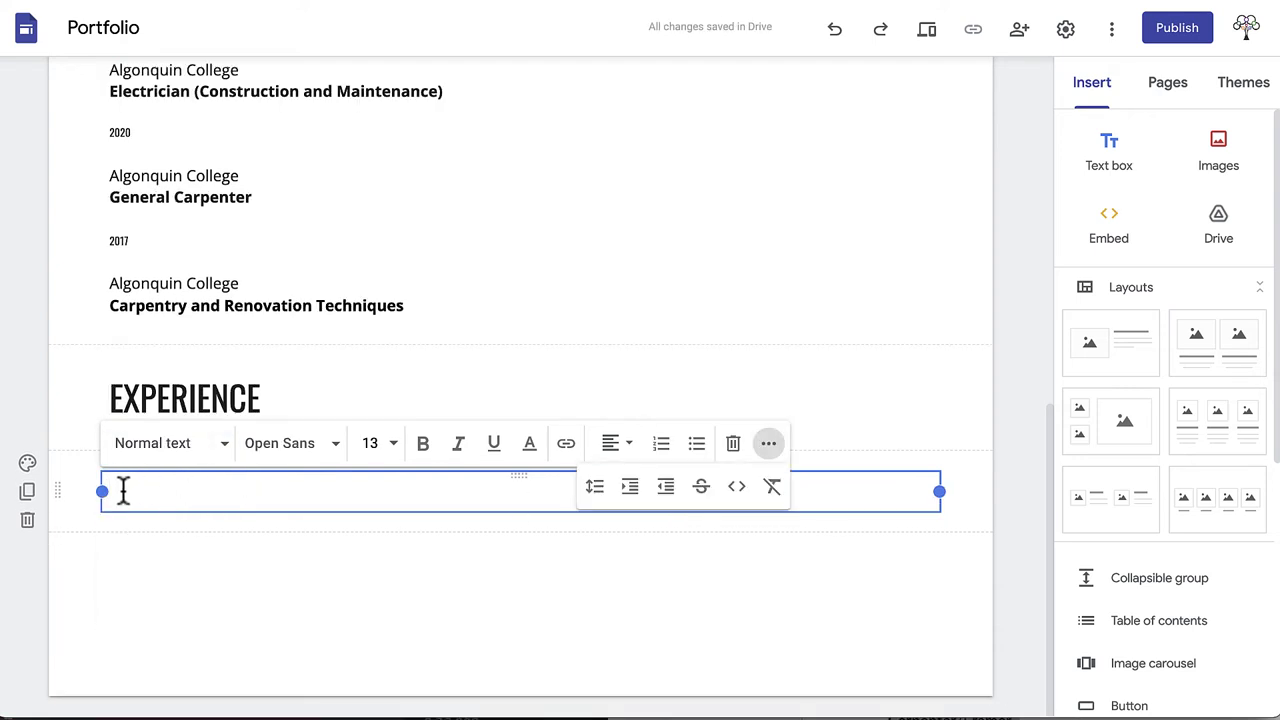
Below the EXPERIENCE heading, enter 2019 - Present, DAAK Development & Restoration Inc. and Carpenter/Framer, with the date line in the Small text style
text(2019 - Present  DAAK Development & Restoration Inc. Carpenter/Framer)
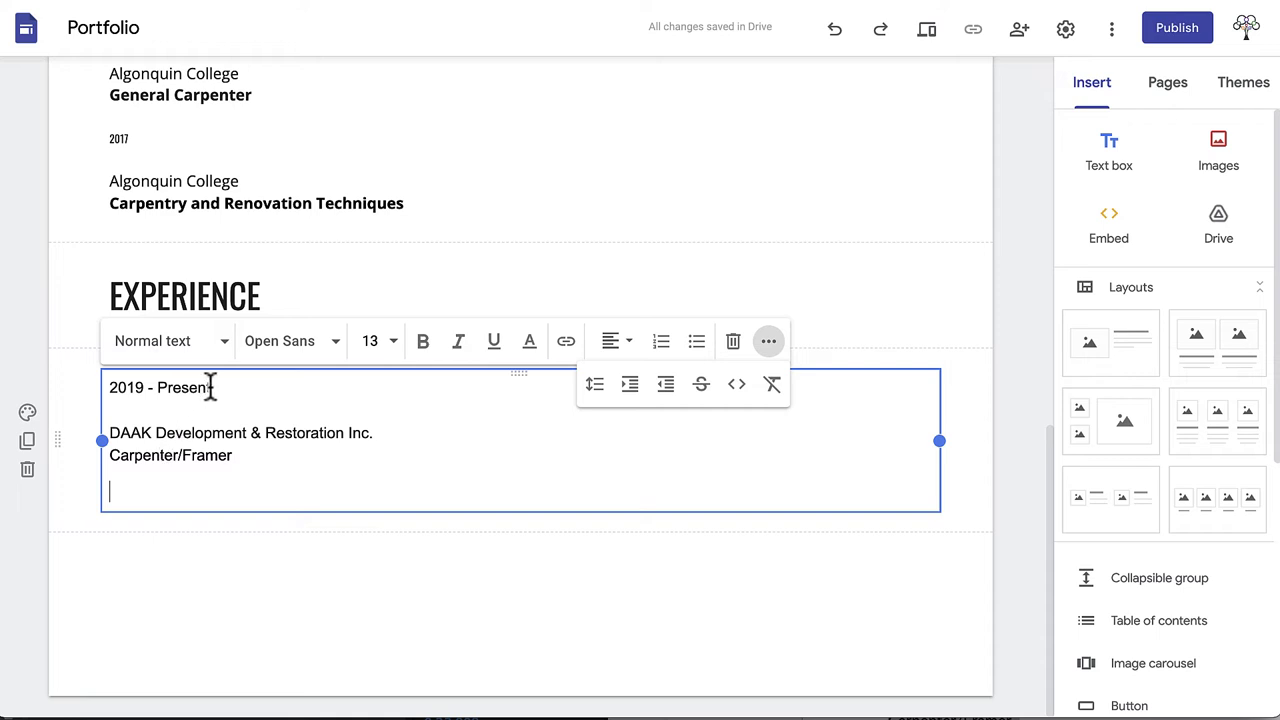
drag(220, 386, 62, 388)
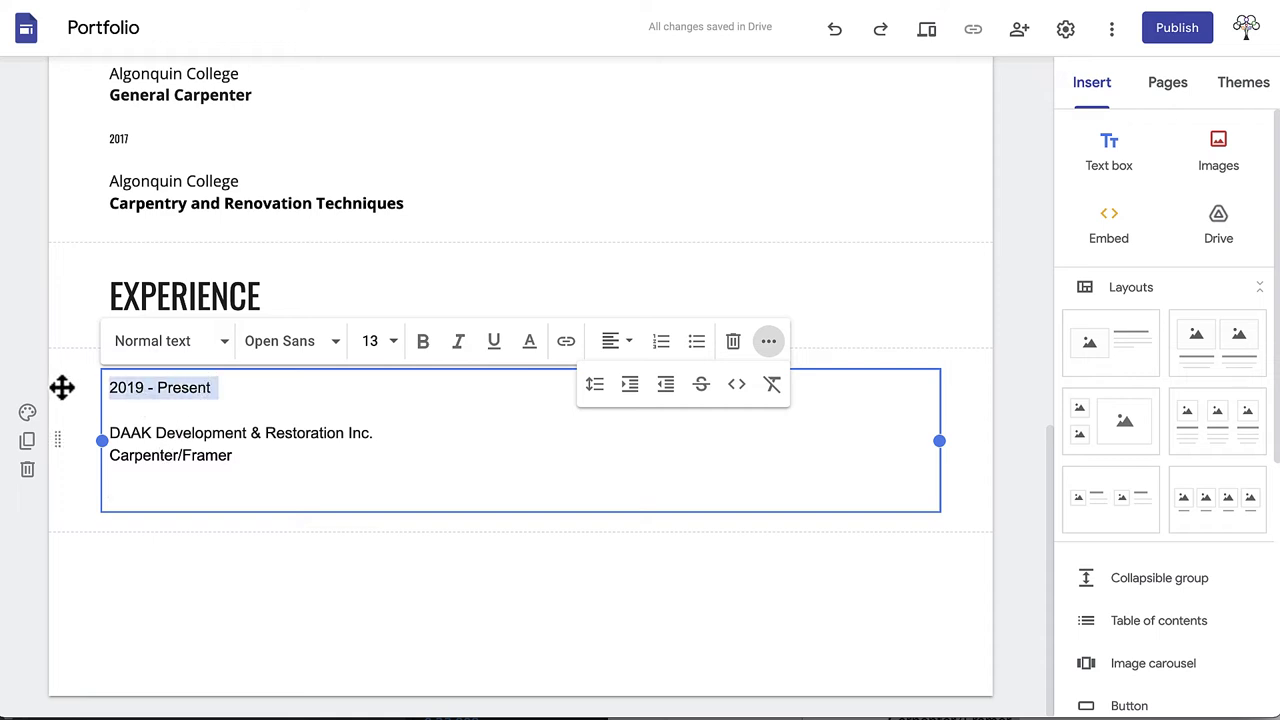
click(221, 345)
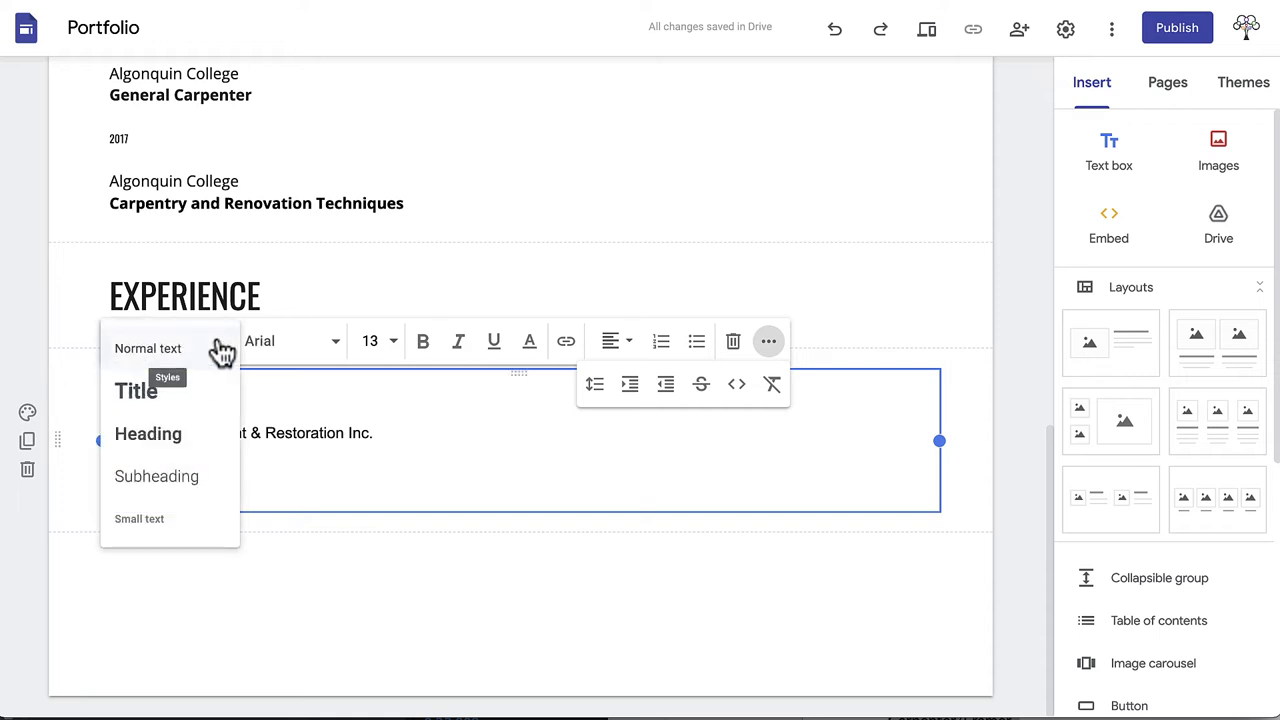
click(154, 526)
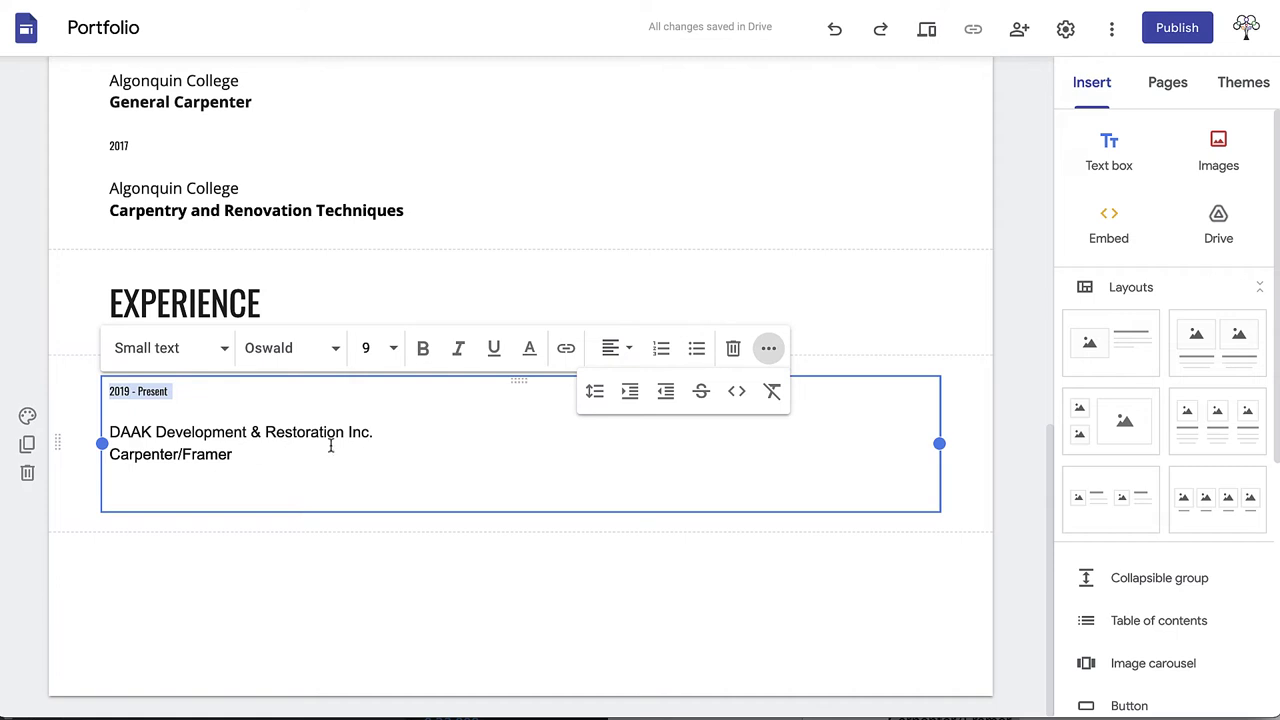
Set the DAAK Development & Restoration Inc. line to Open Sans and the Carpenter/Framer line to Open Sans Bold
drag(380, 432, 104, 433)
click(331, 350)
mouse_move(397, 465)
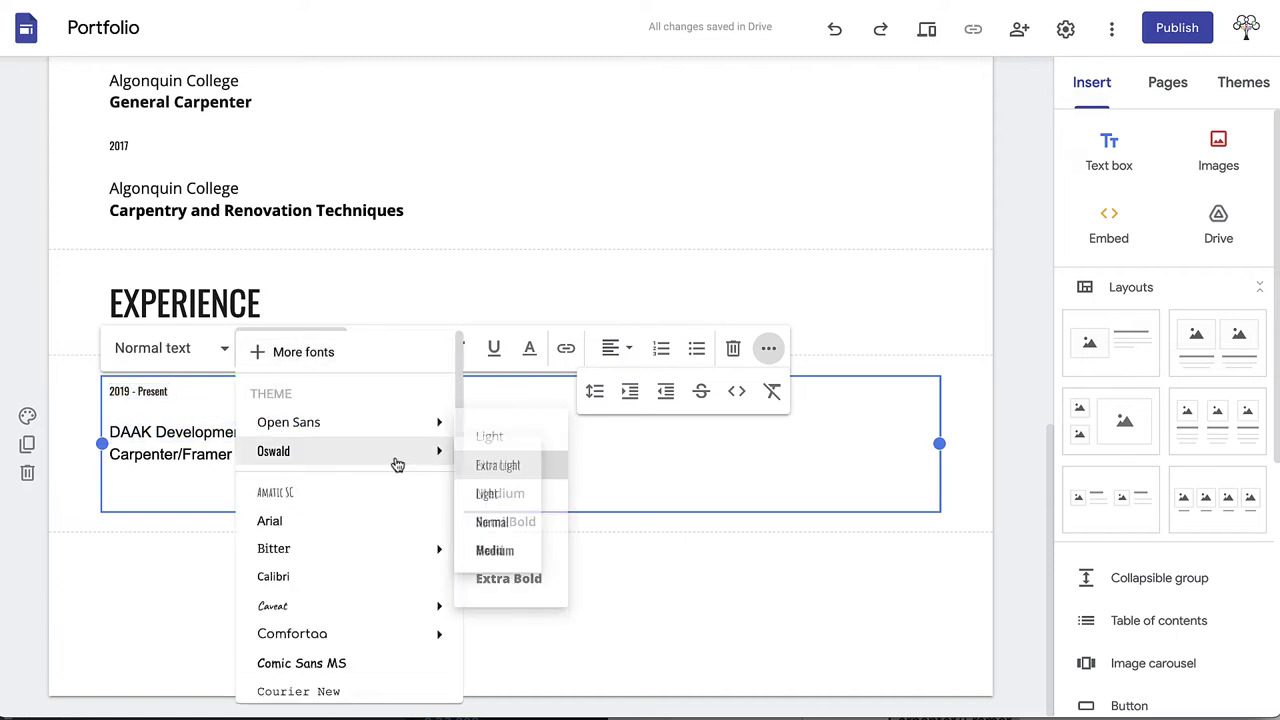
click(289, 422)
drag(258, 458, 106, 456)
click(331, 350)
mouse_move(350, 425)
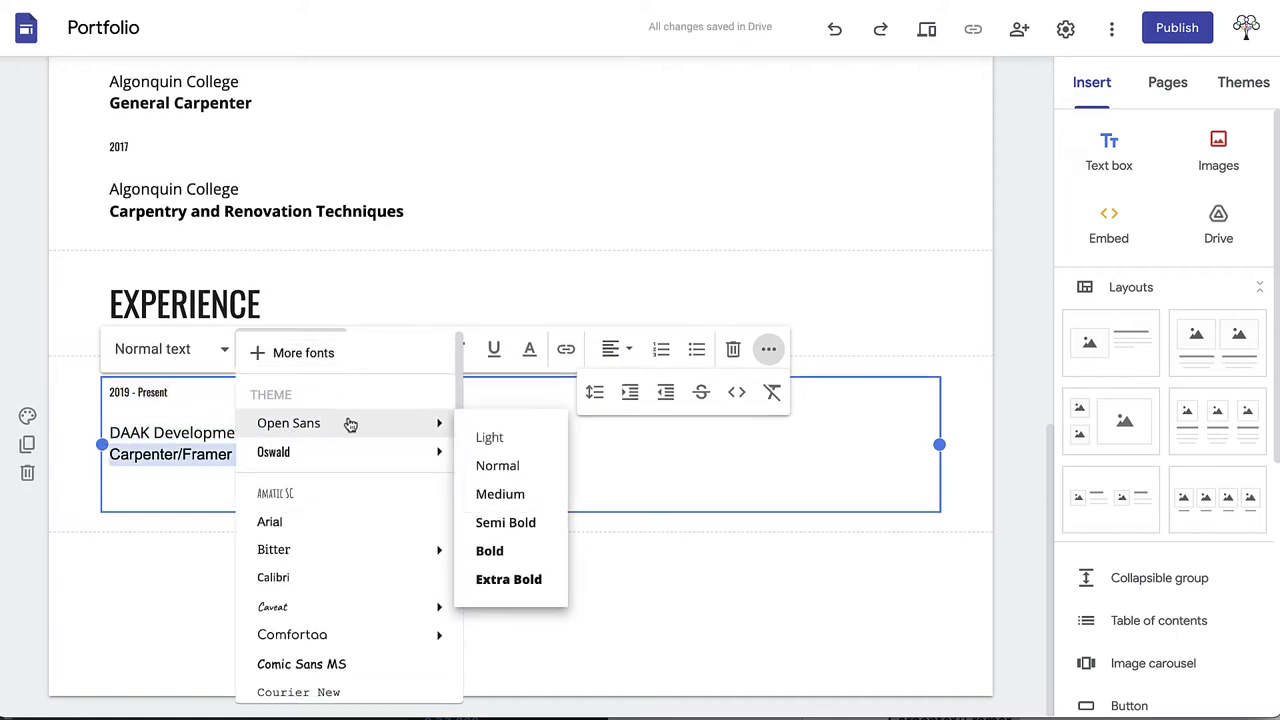
click(489, 551)
Below Carpenter/Framer, add the bulleted duties from Steel and wood stud framing to Read, layout and build based on blueprints, in Small text, Open Sans Normal
click(163, 503)
text(Steel and wood stud framing T bar ceiling, acoustic ceiling systems Installing drywall, green boards, dense shields, 5/8s, 1/2s, all kind of drywall Taping, plaster, skim work, level 5 finishes, sanding Demolition, remodel, offices, keeping sites clean and safe at all times Read, layout and build based on blueprints)
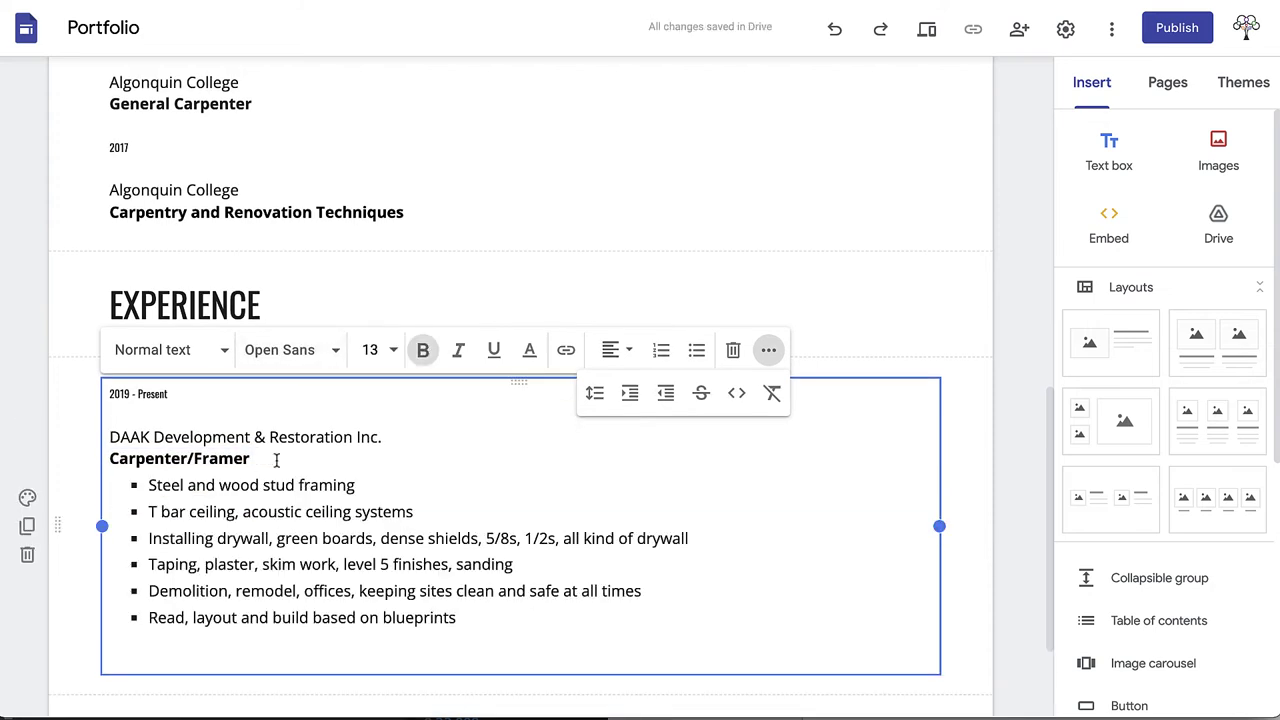
click(224, 360)
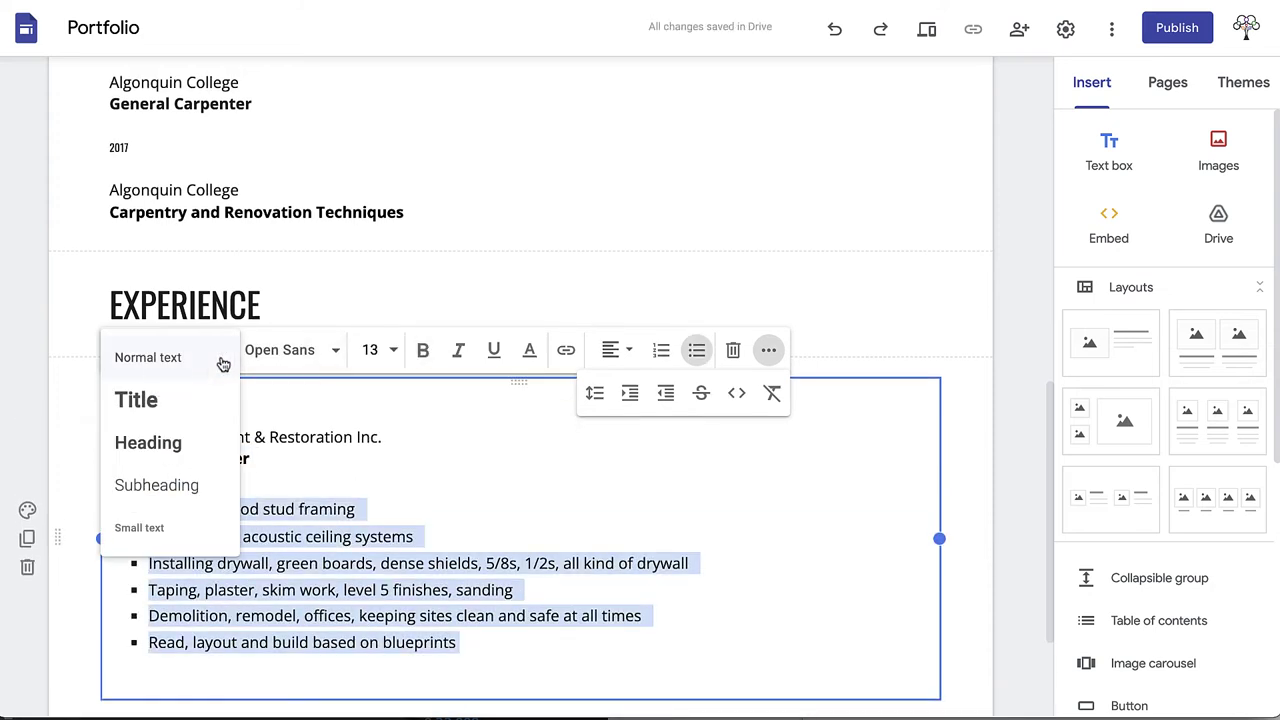
click(139, 527)
click(290, 350)
mouse_move(350, 420)
click(499, 466)
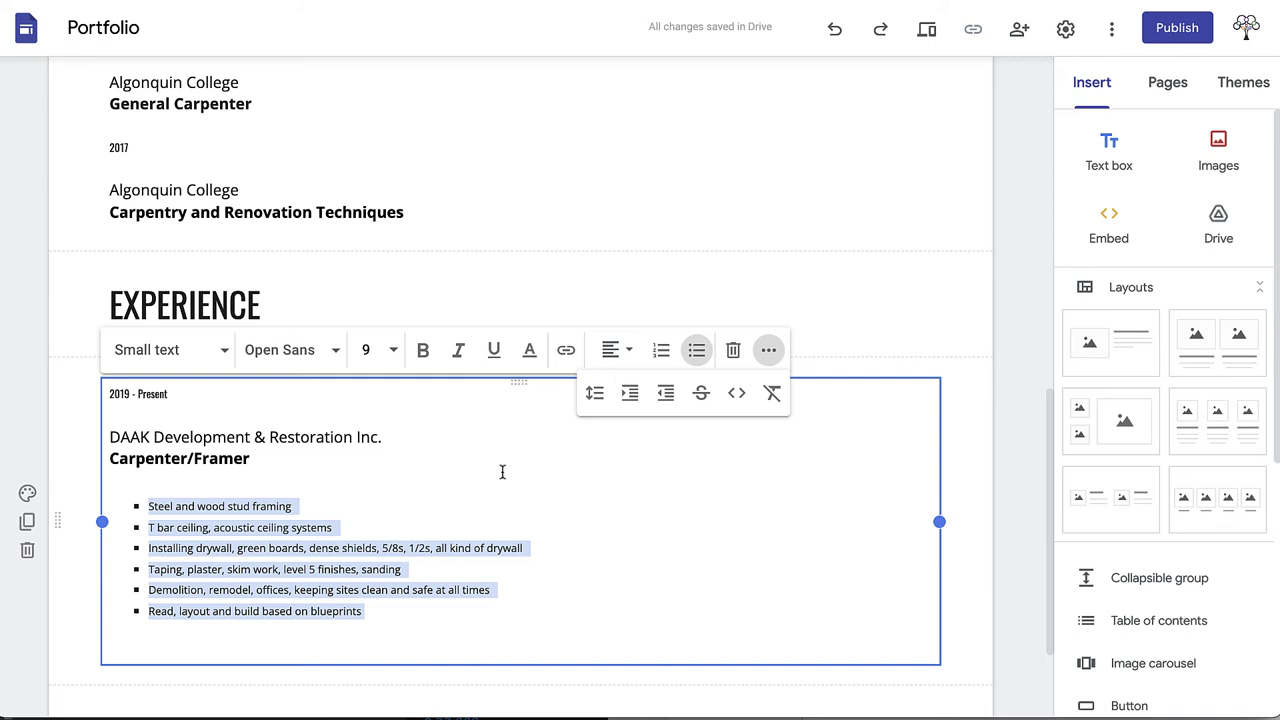
Below the first job's list, add the two 2018 entries for Trim It All Inc. and Crossford Construction with their titles and bulleted duties
click(465, 619)
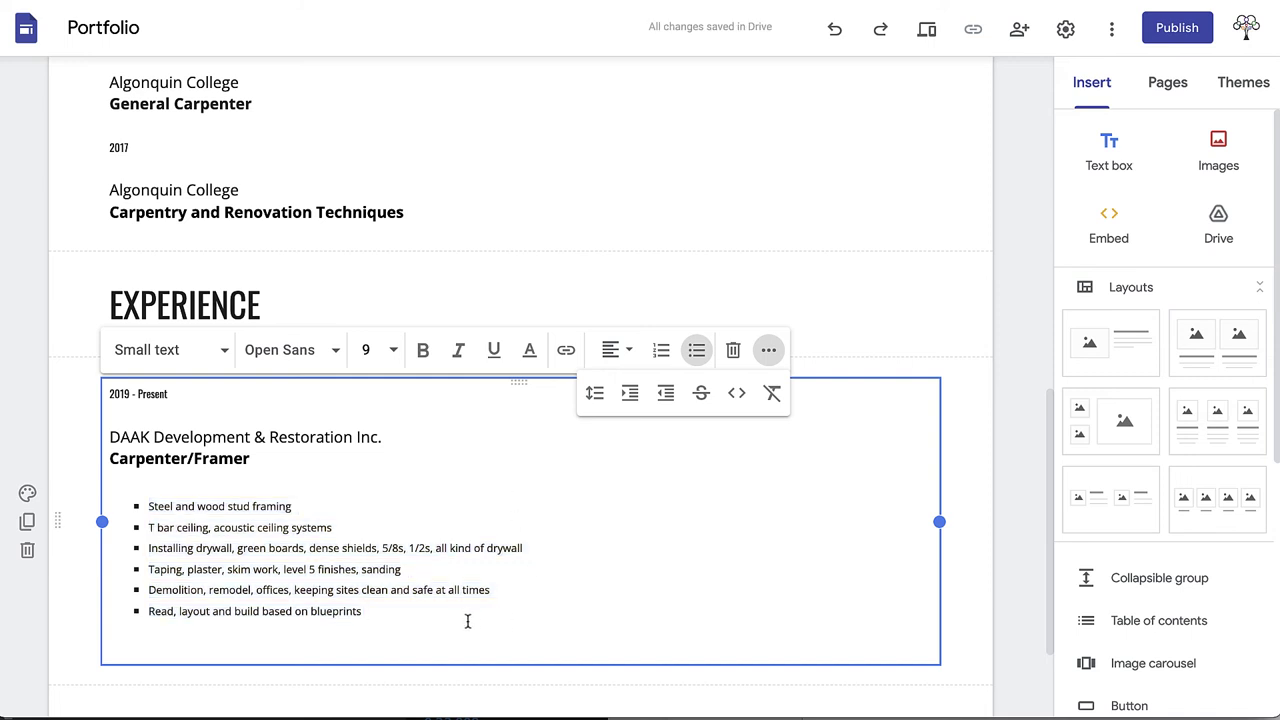
key(Return)
key(Return)
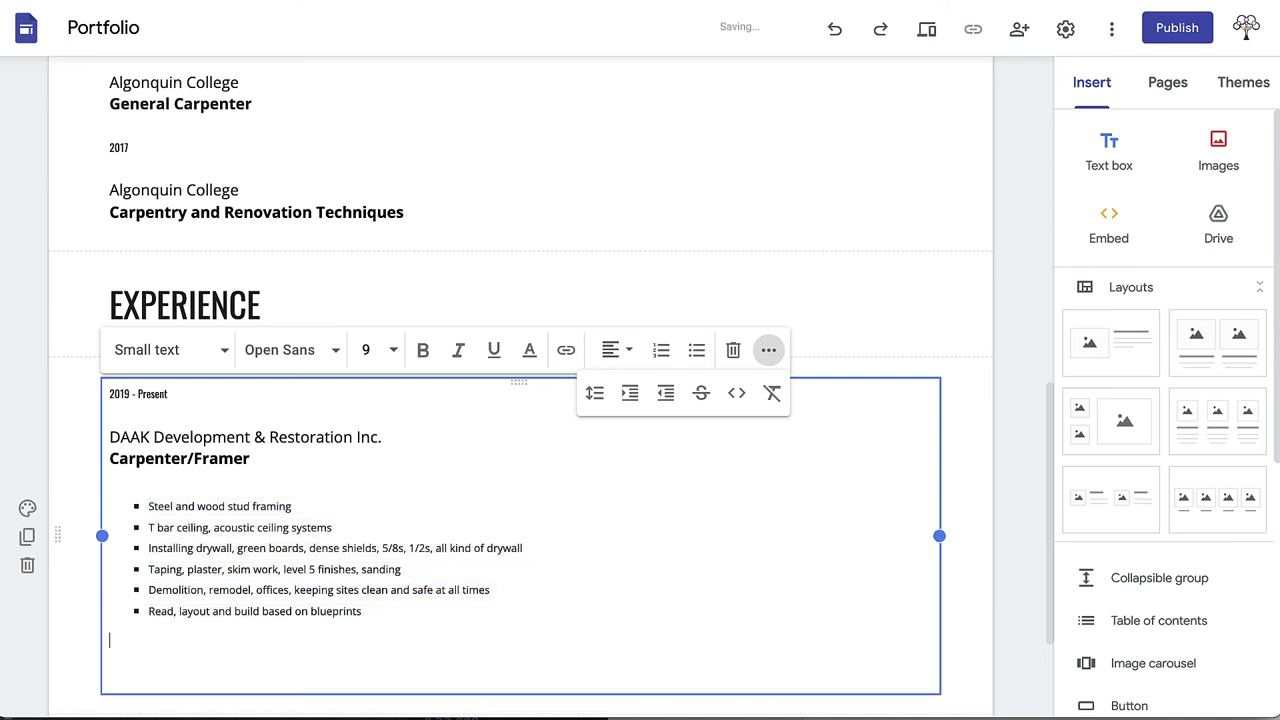
key(Return)
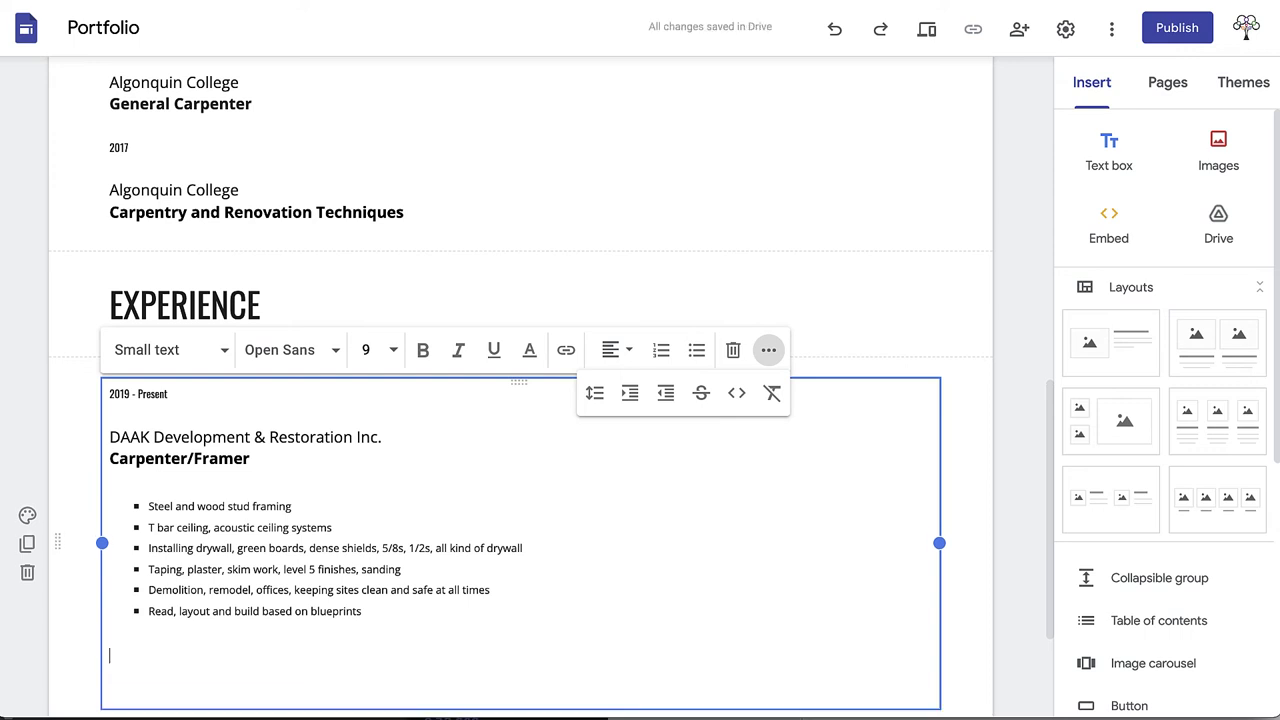
key(ctrl+v)
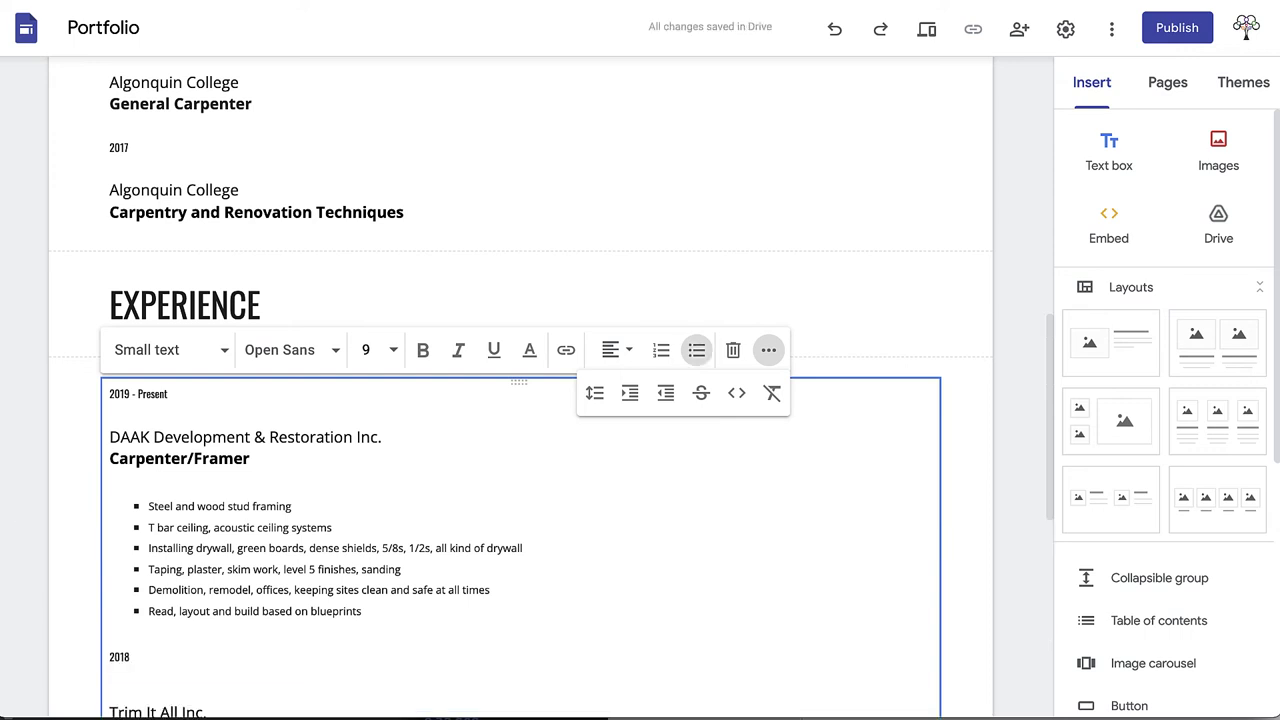
scroll(520, 400, down, 4)
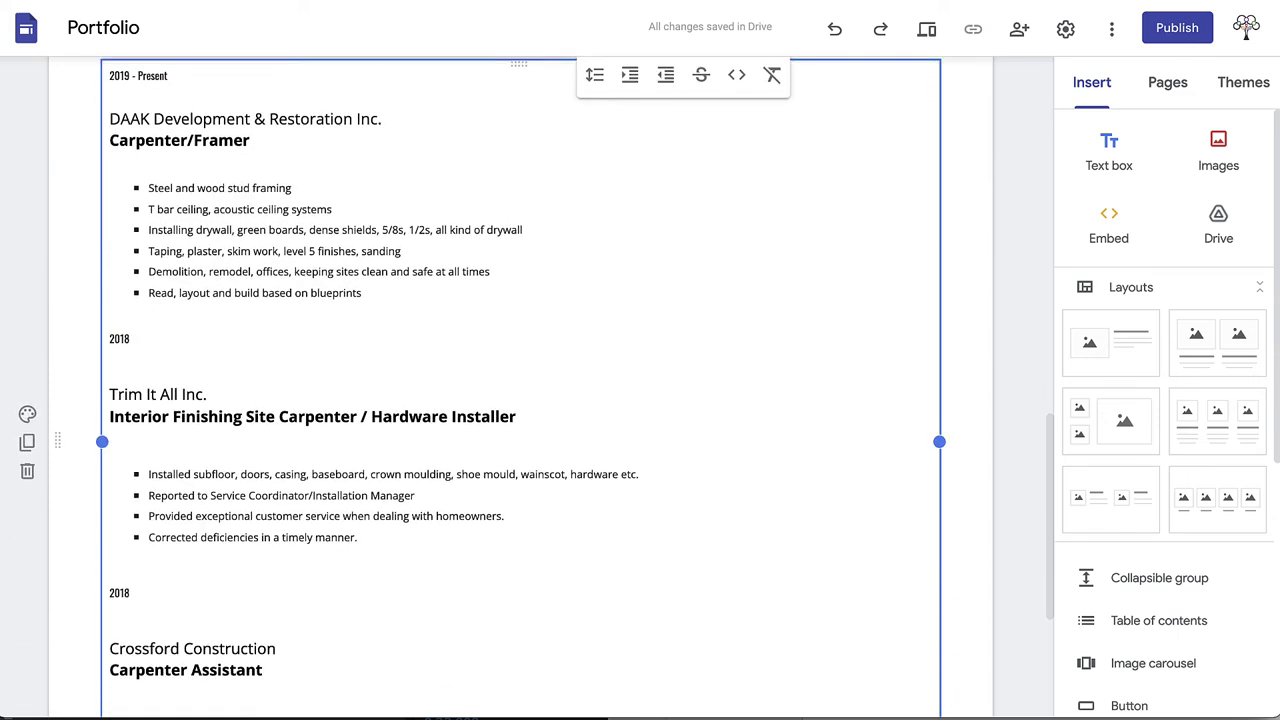
scroll(520, 400, down, 1)
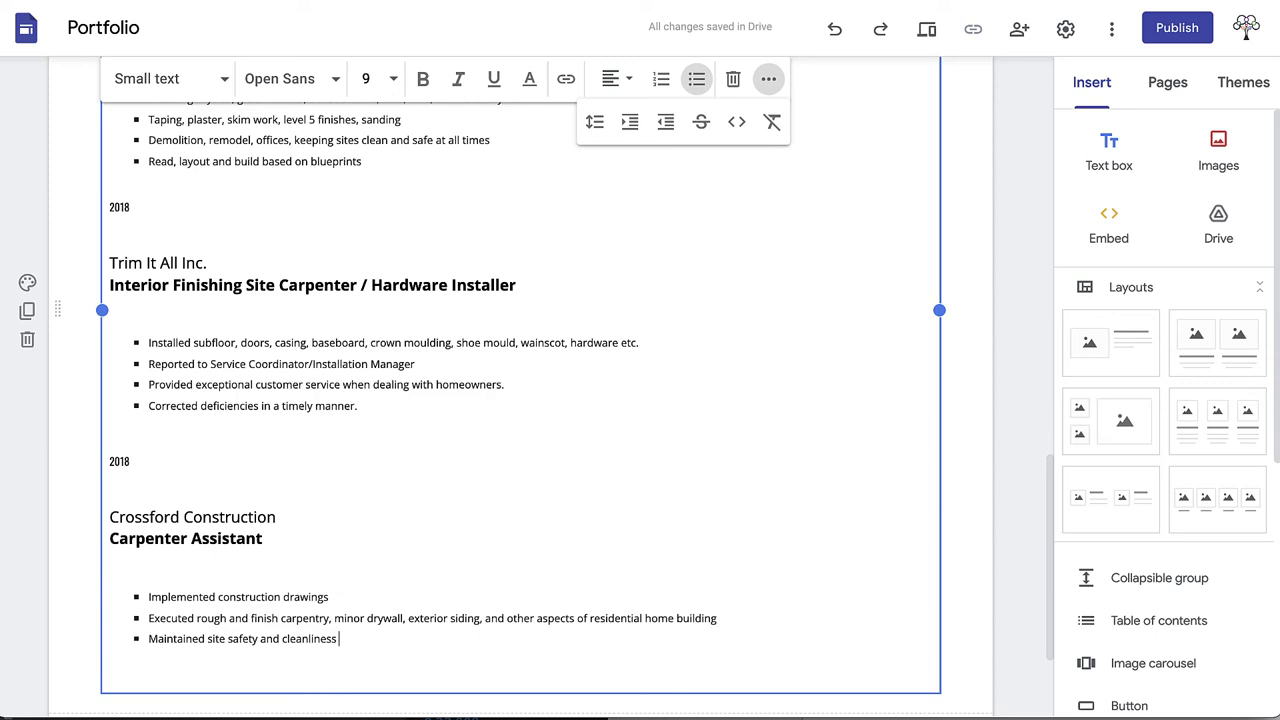
Narrow the education, EXPERIENCE heading and job entry text boxes and shift them to the centre of the page, aligned with each other
scroll(977, 316, up, 10)
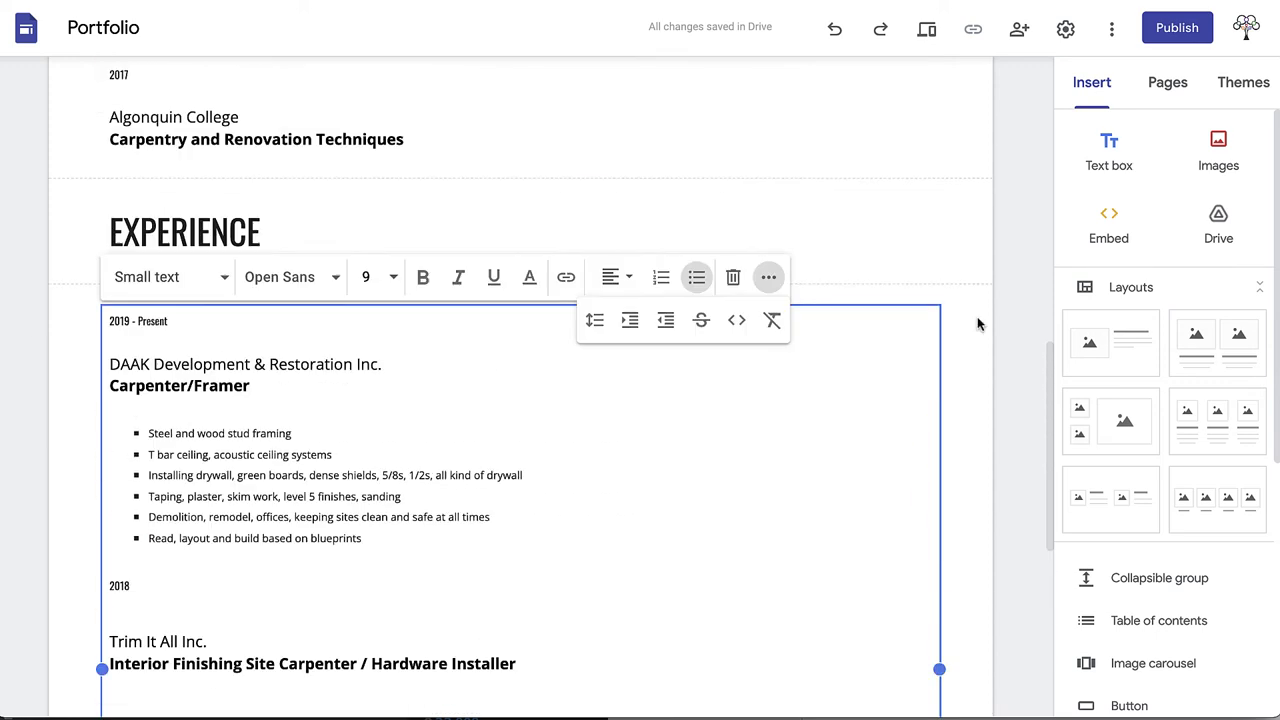
click(933, 322)
scroll(731, 553, down, 8)
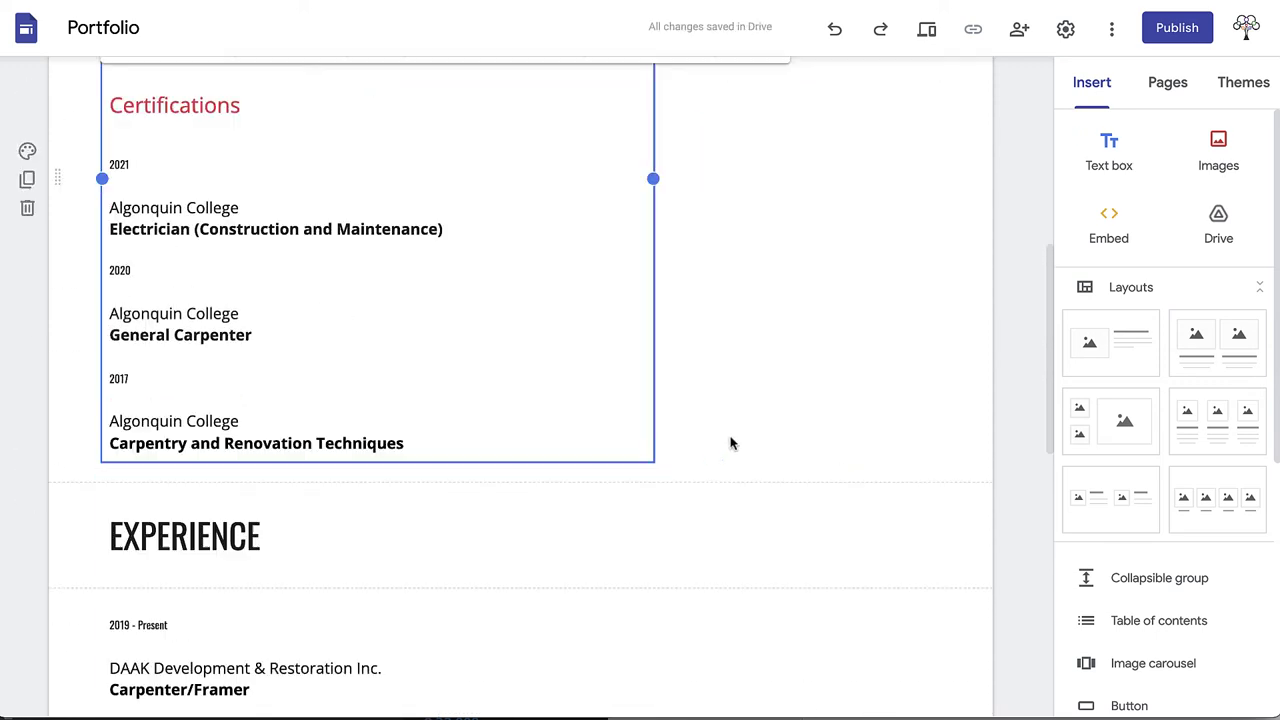
scroll(611, 403, up, 11)
drag(611, 403, 640, 334)
scroll(571, 351, down, 5)
drag(380, 410, 534, 409)
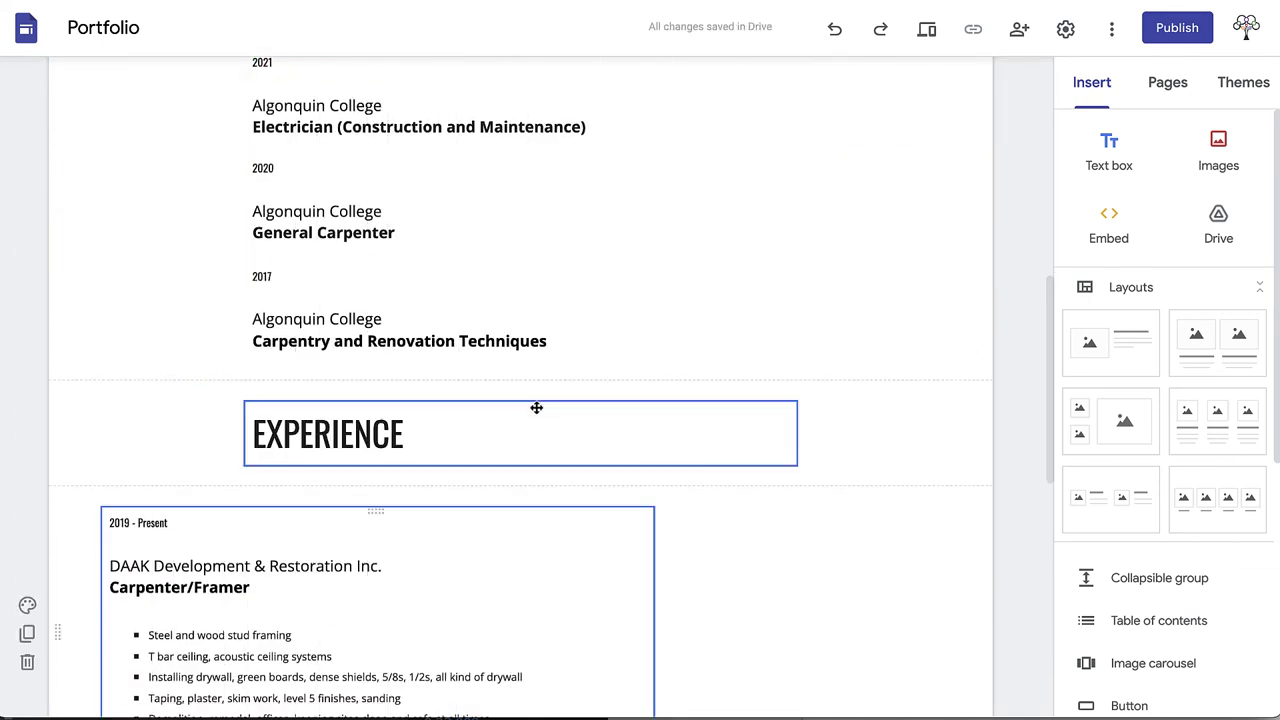
click(526, 508)
Insert a divider between the certifications and the EXPERIENCE heading
click(551, 339)
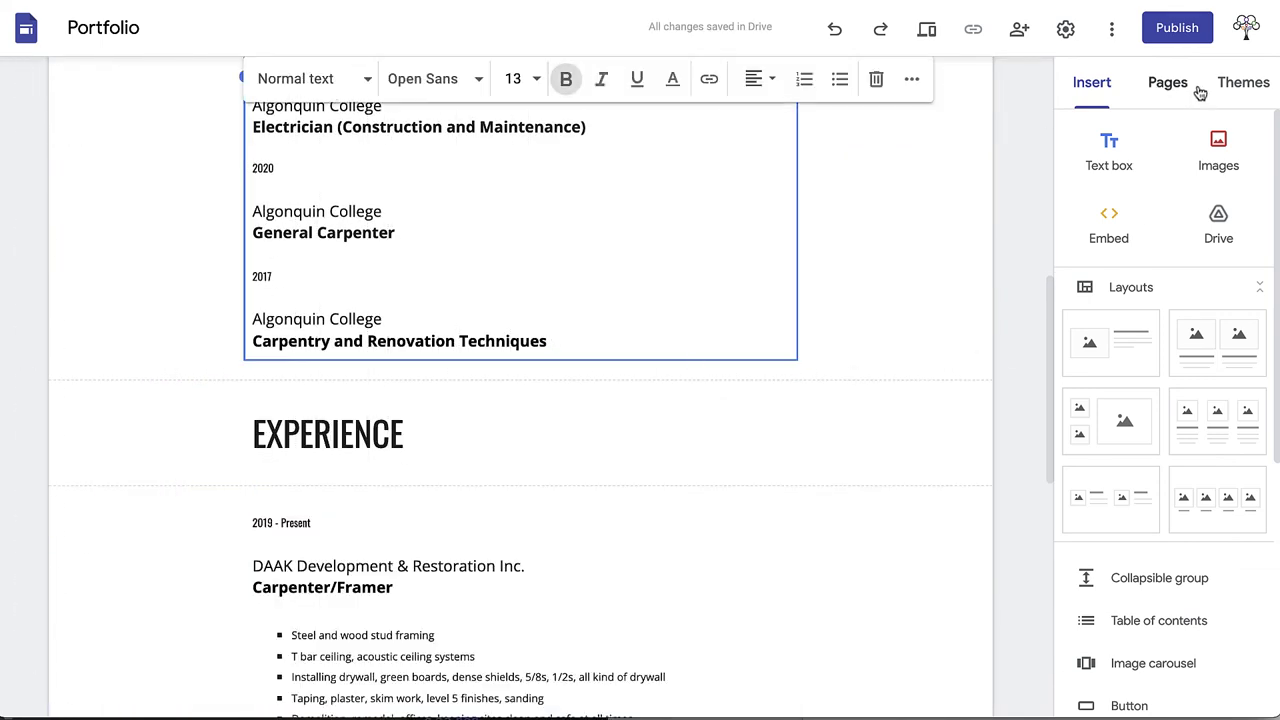
scroll(1153, 540, down, 2)
click(1134, 556)
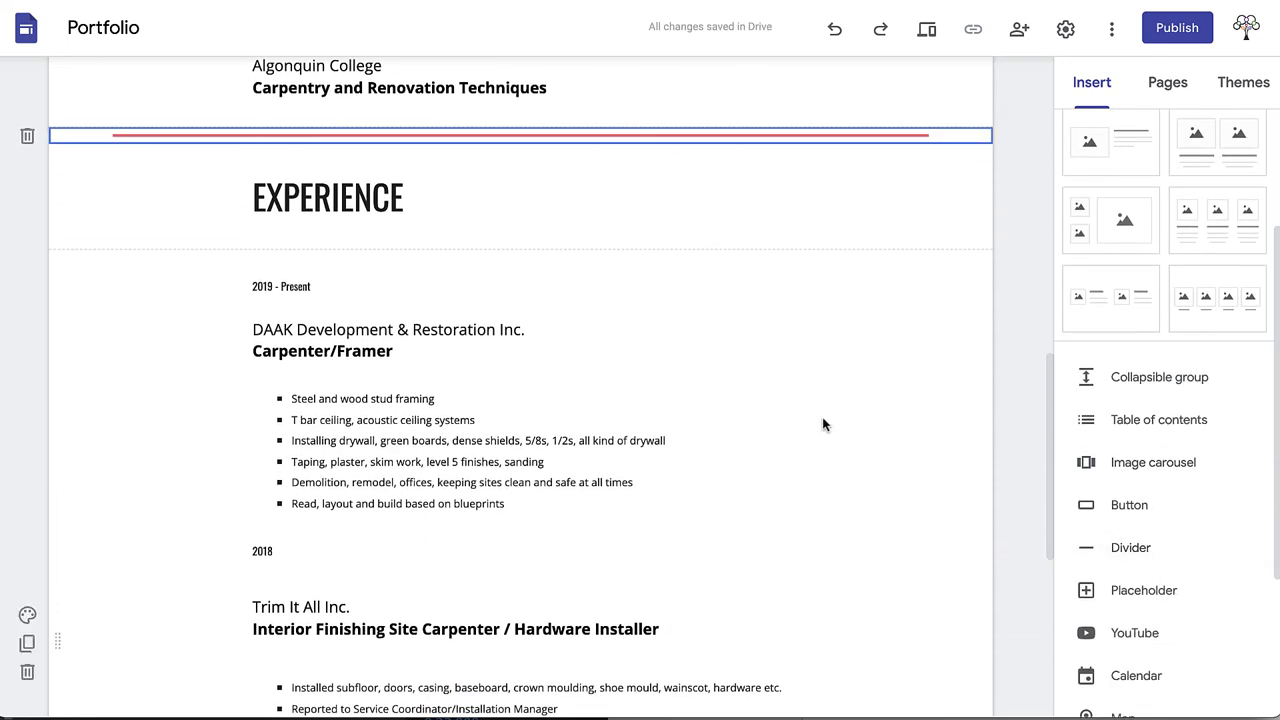
Preview the Education & Experience page and review its layout from the header to the last job entry
scroll(823, 424, down, 5)
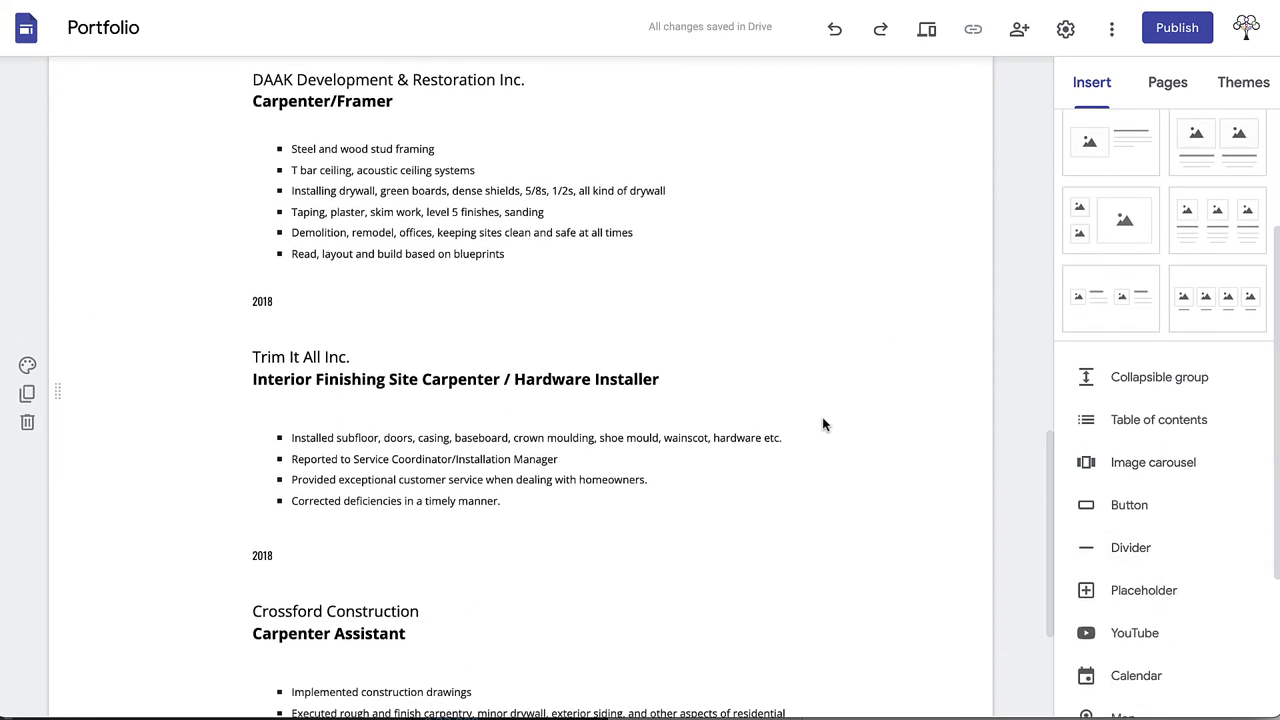
click(928, 33)
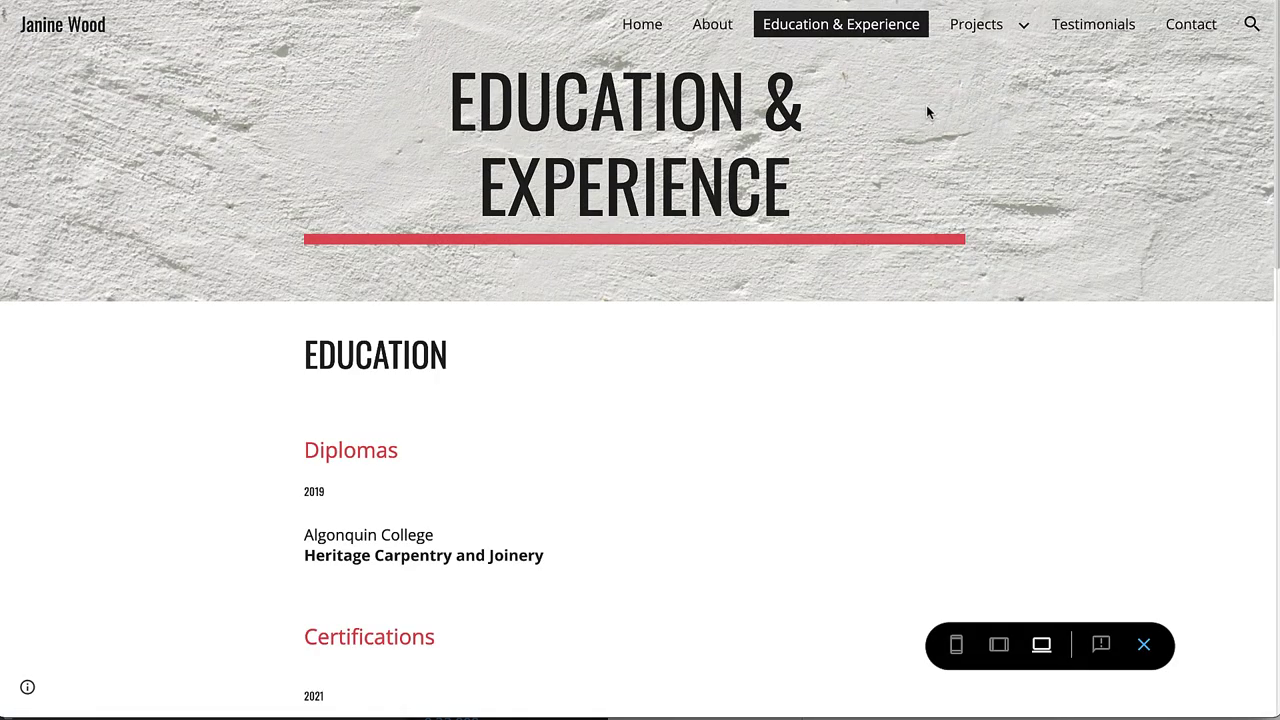
scroll(927, 112, down, 15)
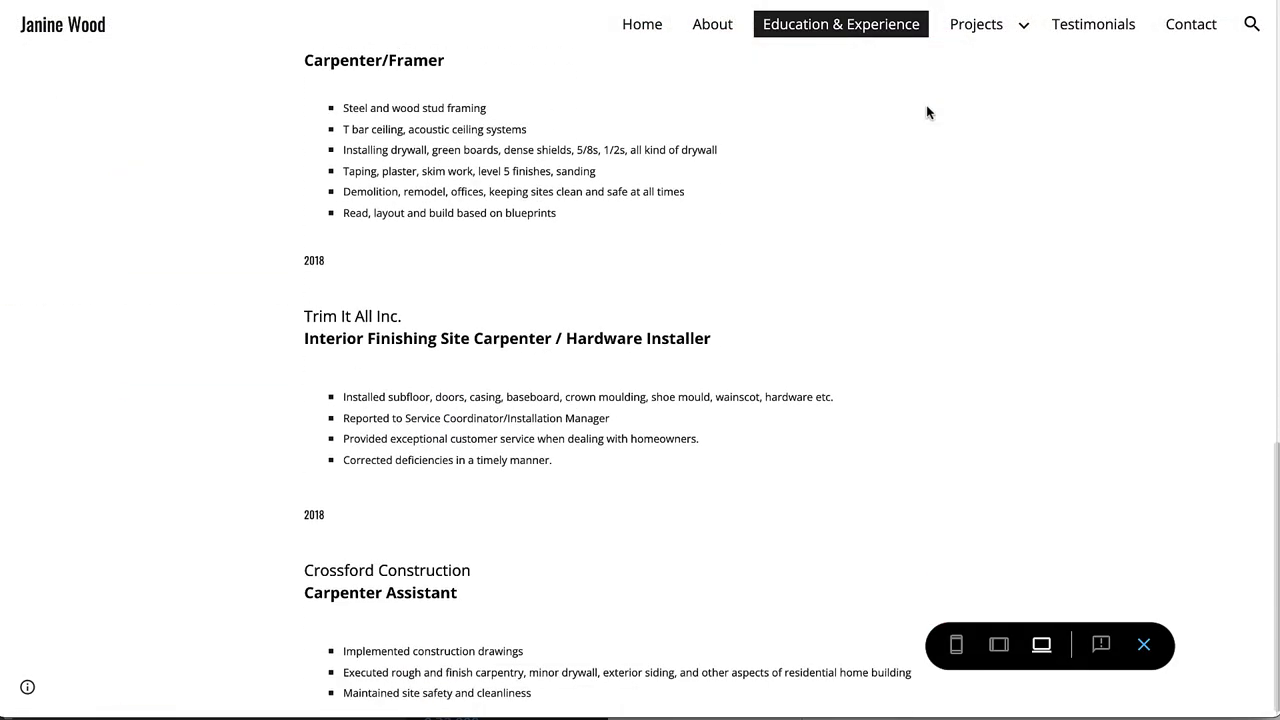
scroll(927, 112, up, 15)
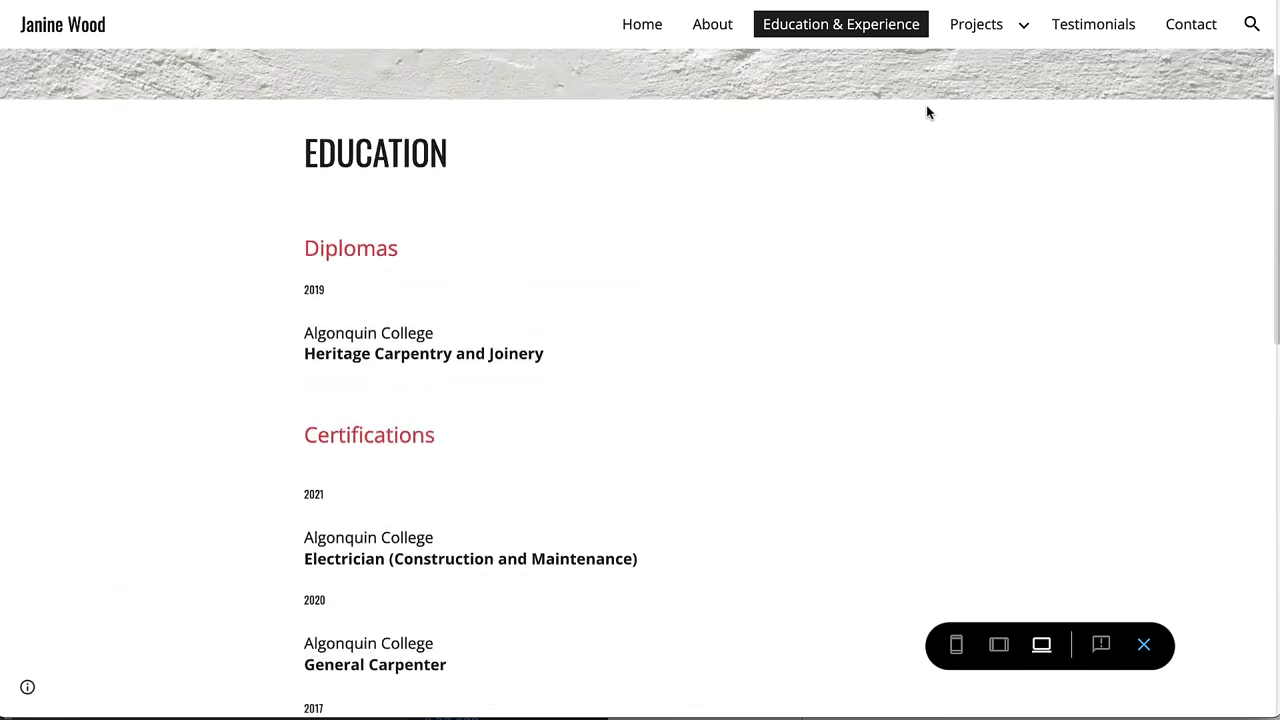